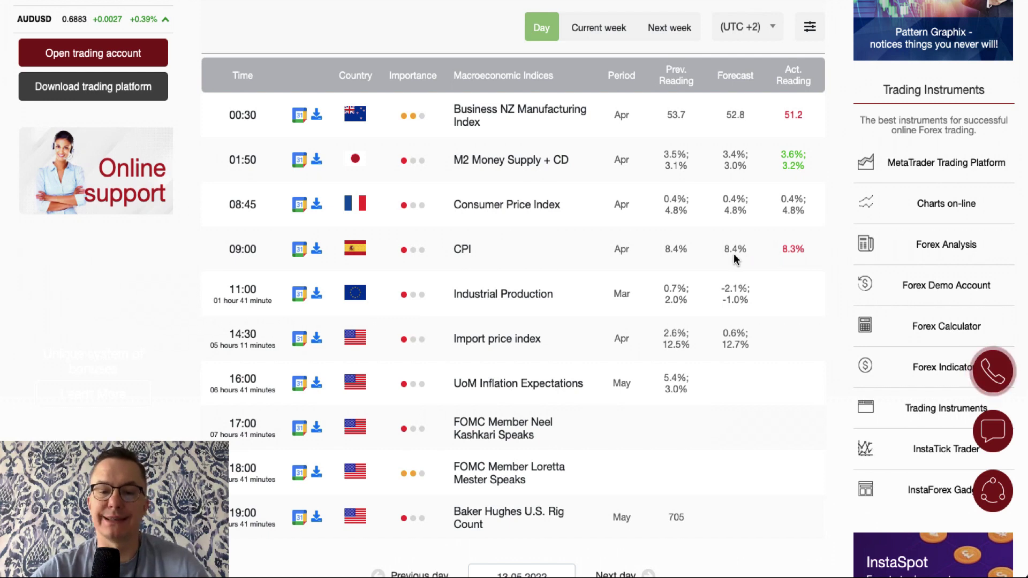
# Examine the macroeconomic events listed in the economic calendar for Friday, 13 May 2022
pyautogui.scroll(-3, 475, 290)
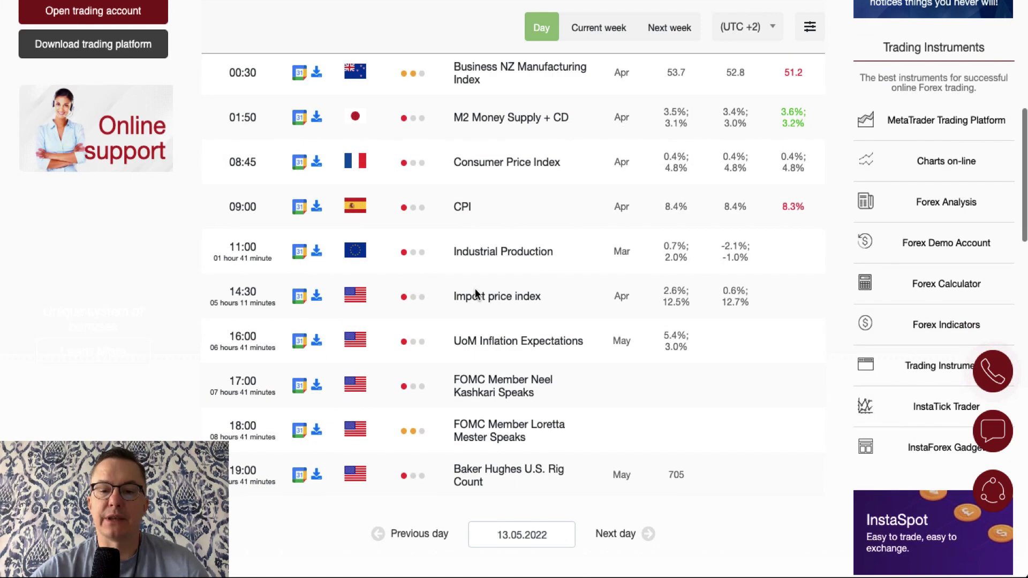
pyautogui.scroll(-2, 475, 289)
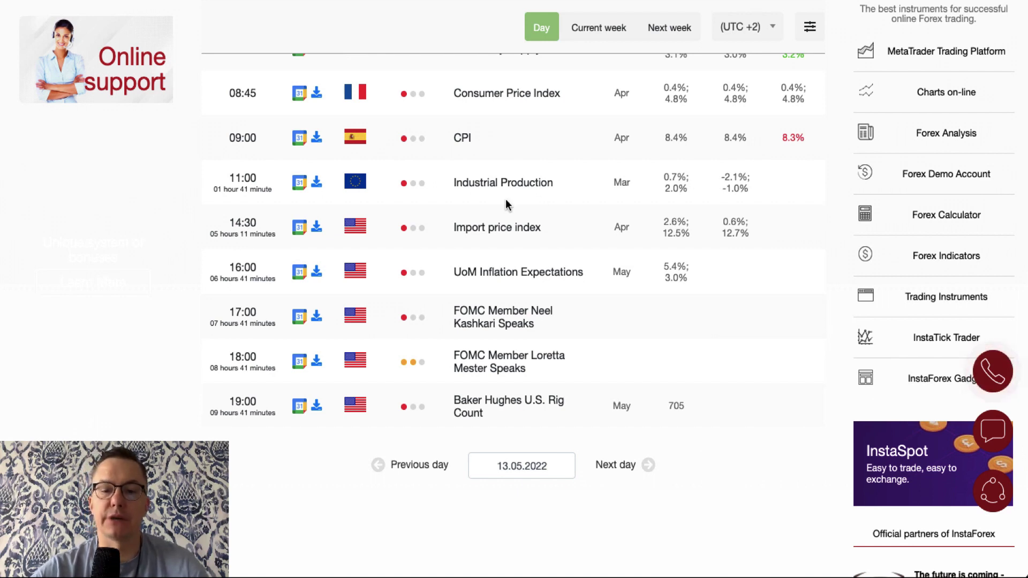
pyautogui.scroll(-1, 505, 201)
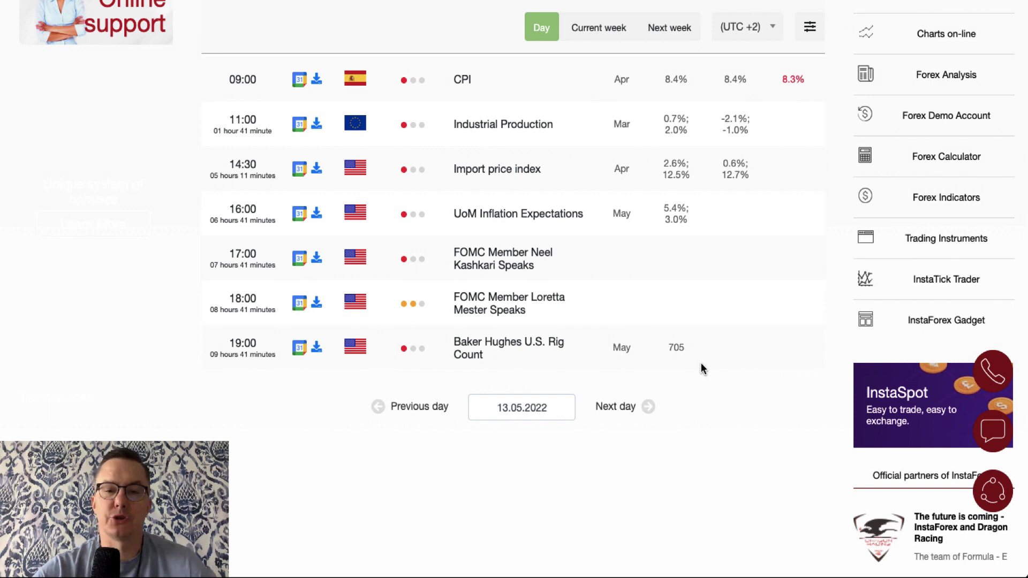
pyautogui.scroll(3, 702, 364)
pyautogui.scroll(2, 703, 368)
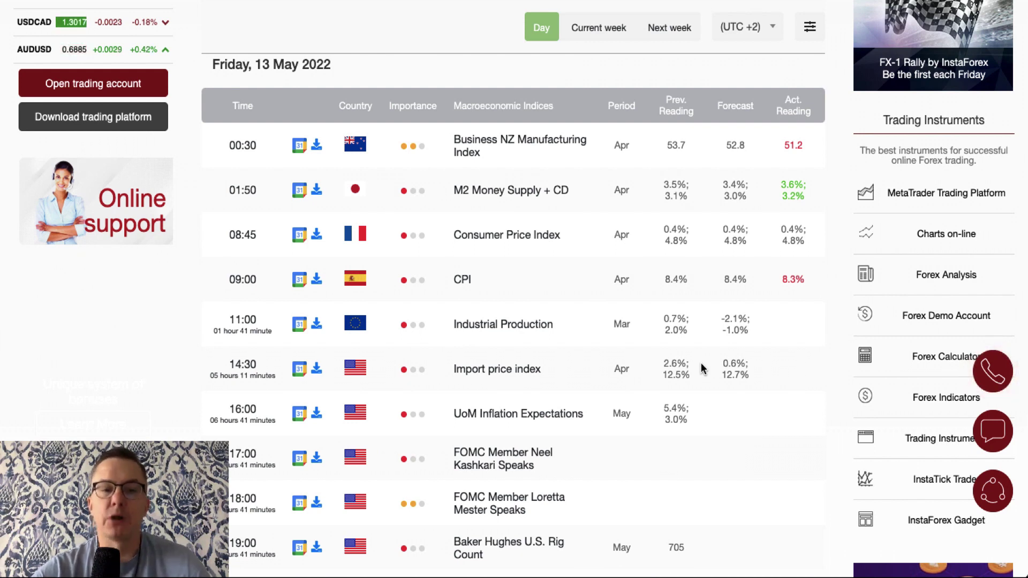
pyautogui.scroll(-1, 703, 369)
pyautogui.scroll(1, 702, 368)
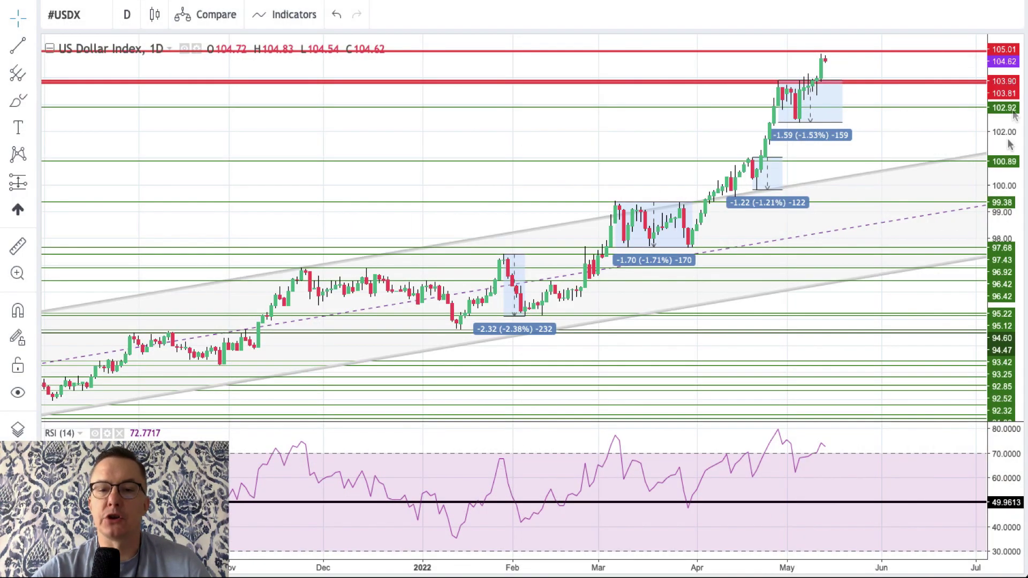
# Draw a rising arrow above the two most recent price highs on the US Dollar Index daily chart
pyautogui.moveTo(1010, 144); pyautogui.dragTo(1008, 158)
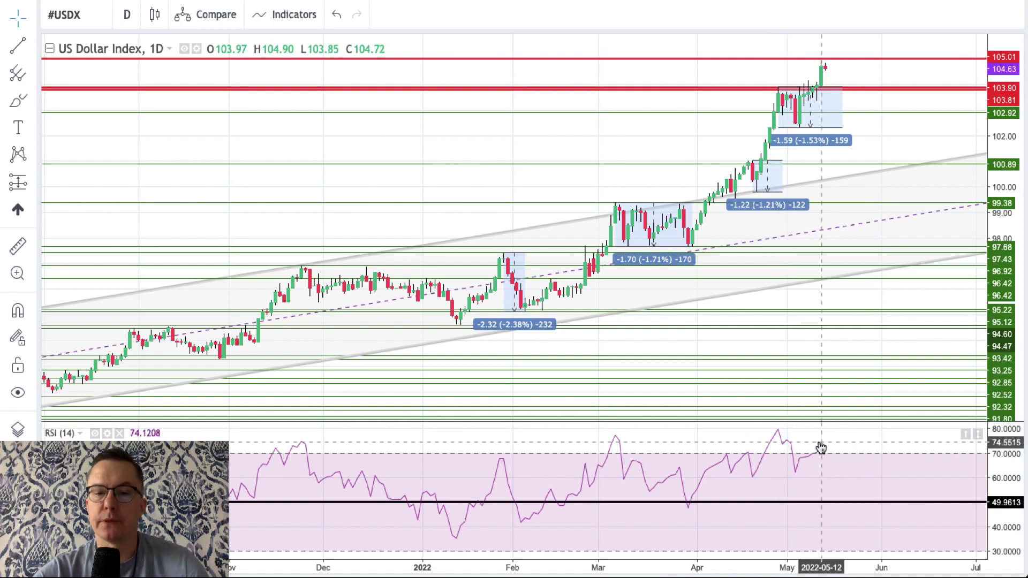
pyautogui.click(32, 47)
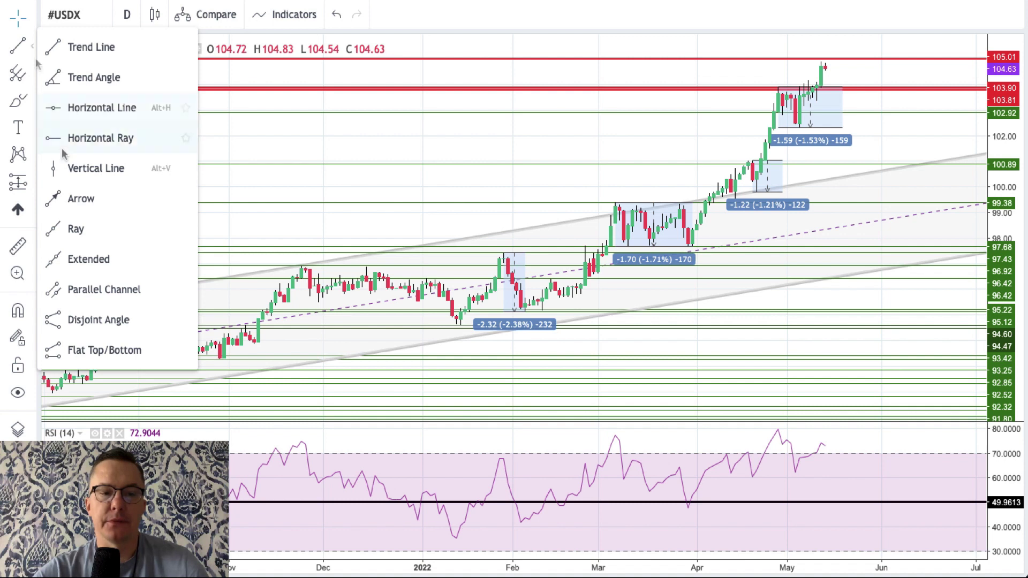
pyautogui.click(78, 200)
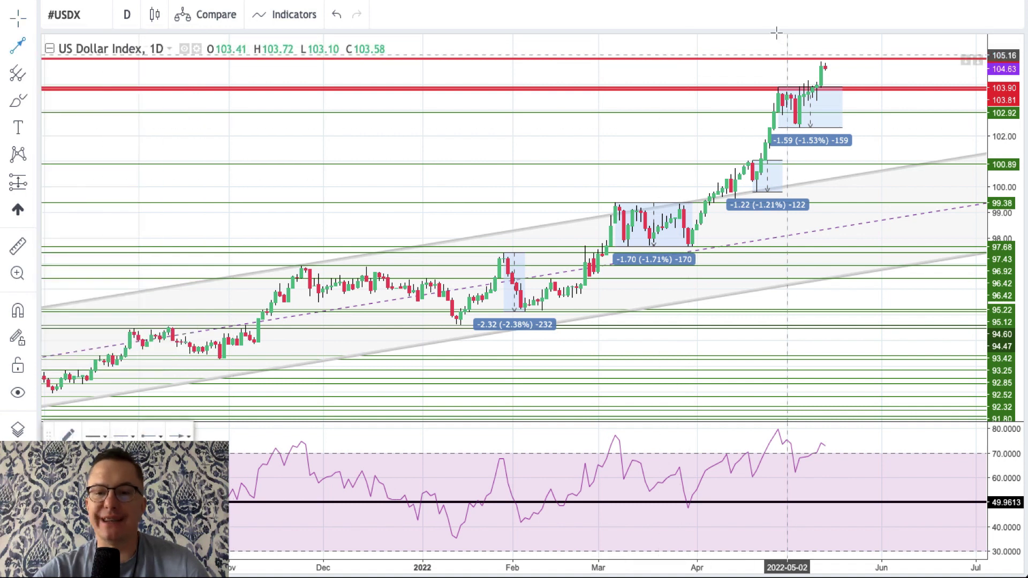
pyautogui.click(778, 82)
pyautogui.click(812, 64)
# Draw a falling arrow over the latest RSI peaks, from about 81.05 on 2022-04-29 to about 76.72 on 2022-05-12
pyautogui.click(15, 48)
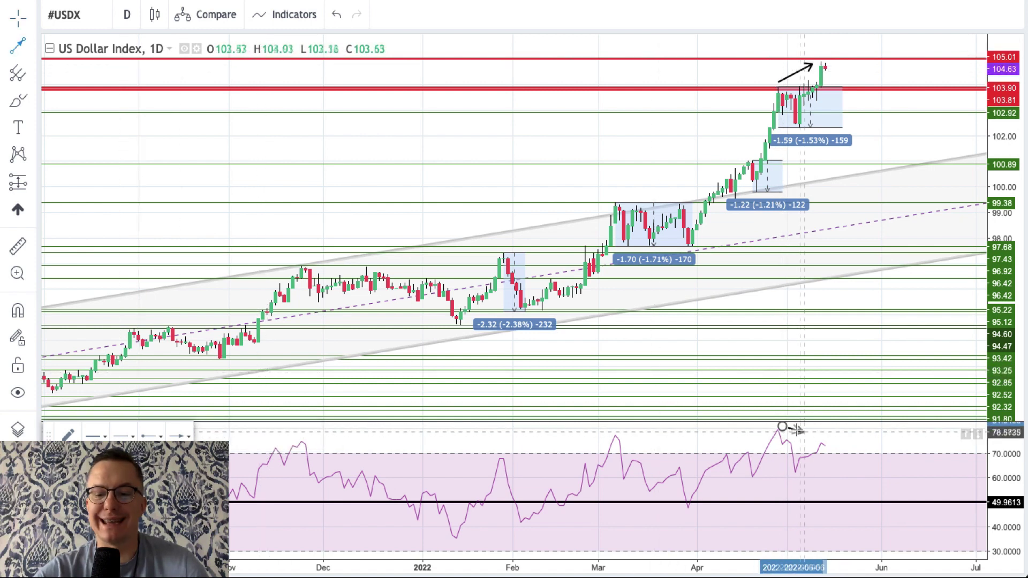
pyautogui.click(825, 440)
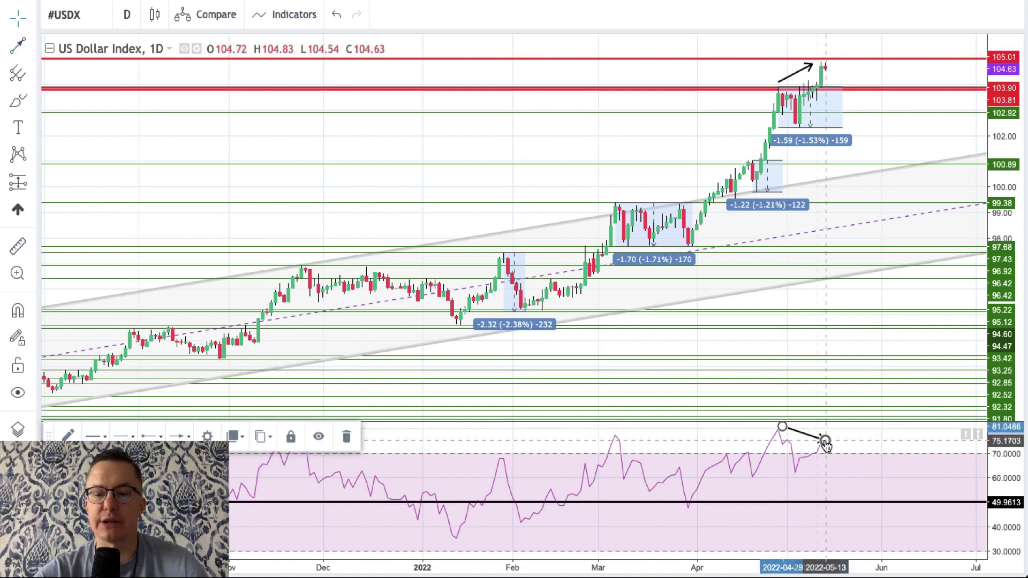
pyautogui.click(618, 298)
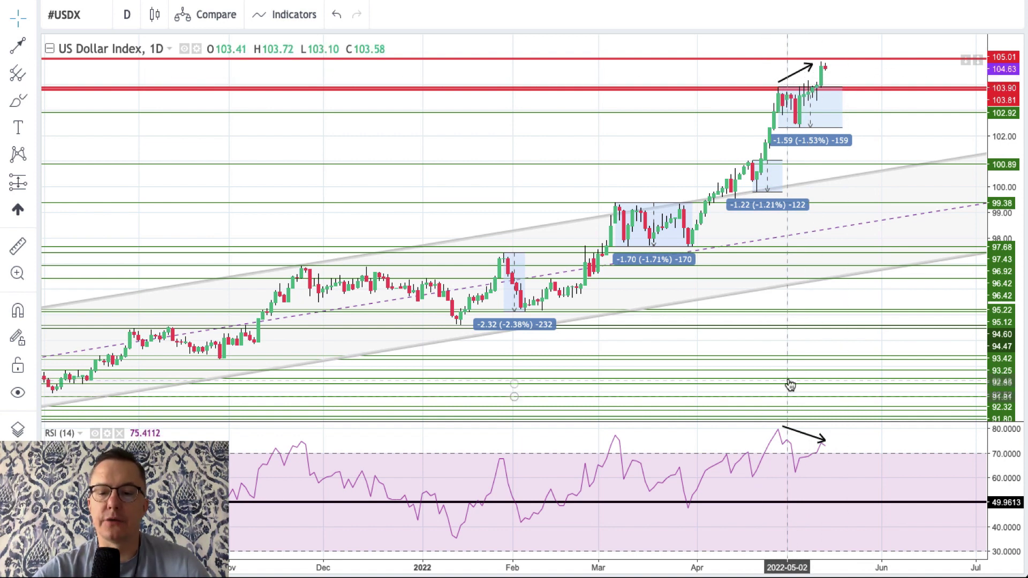
pyautogui.click(822, 439)
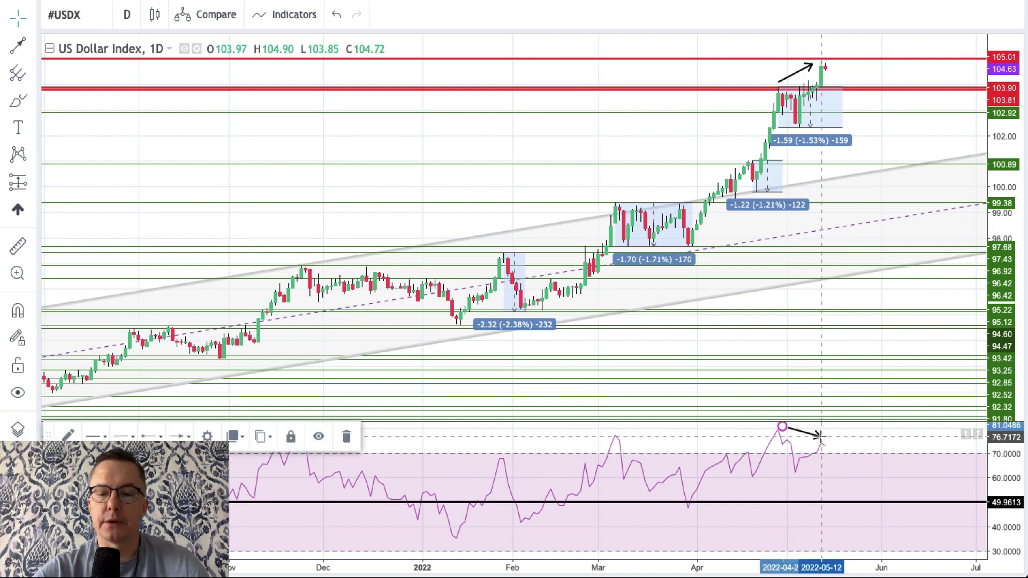
pyautogui.click(847, 438)
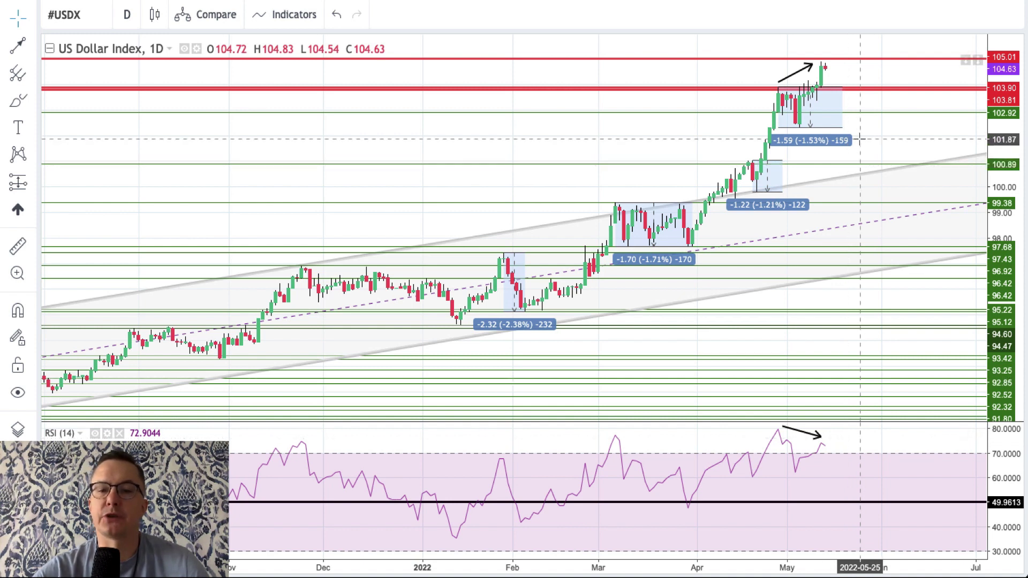
# Narrow the most recent price-range measurement so that it ends near the early May low
pyautogui.moveTo(841, 128); pyautogui.dragTo(803, 127)
pyautogui.click(842, 116)
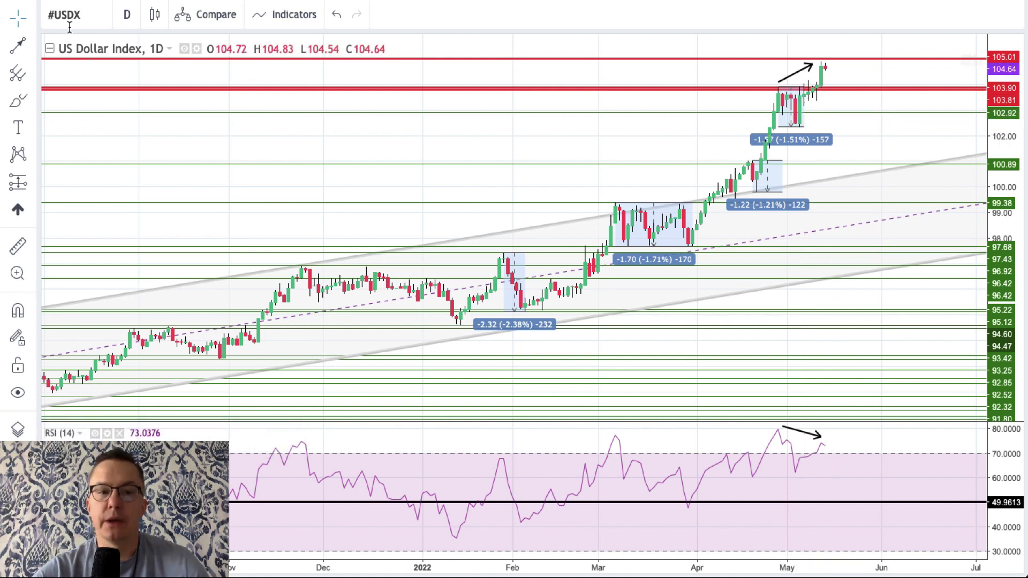
# Switch the chart symbol to USDJPY
pyautogui.click(93, 15)
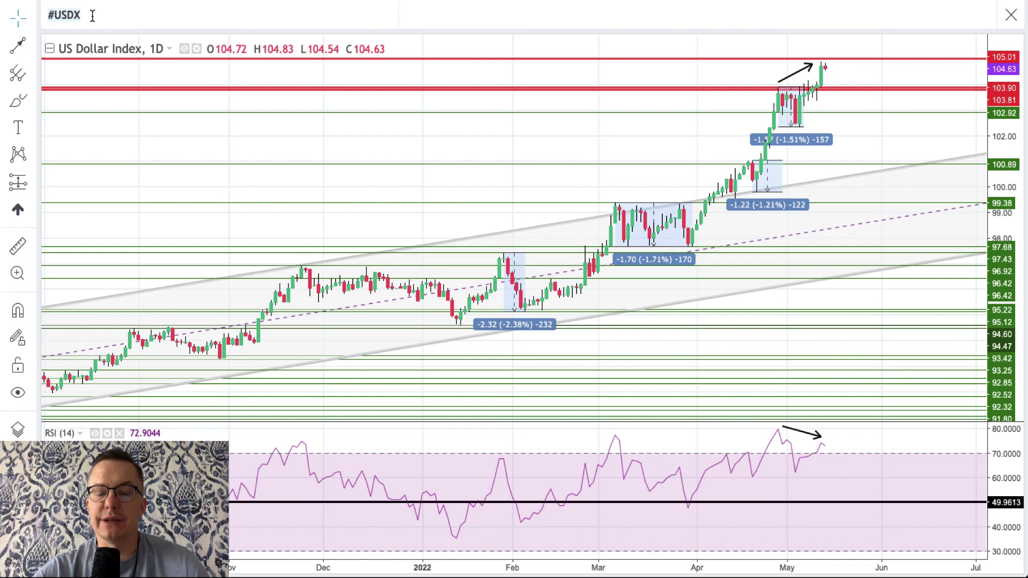
pyautogui.write('USDJPY')
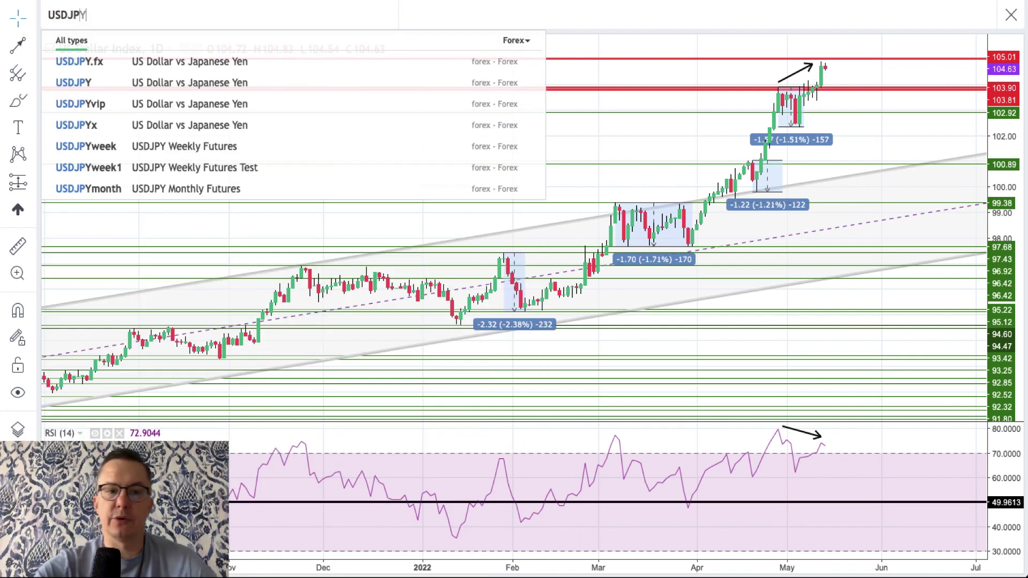
pyautogui.press('Return')
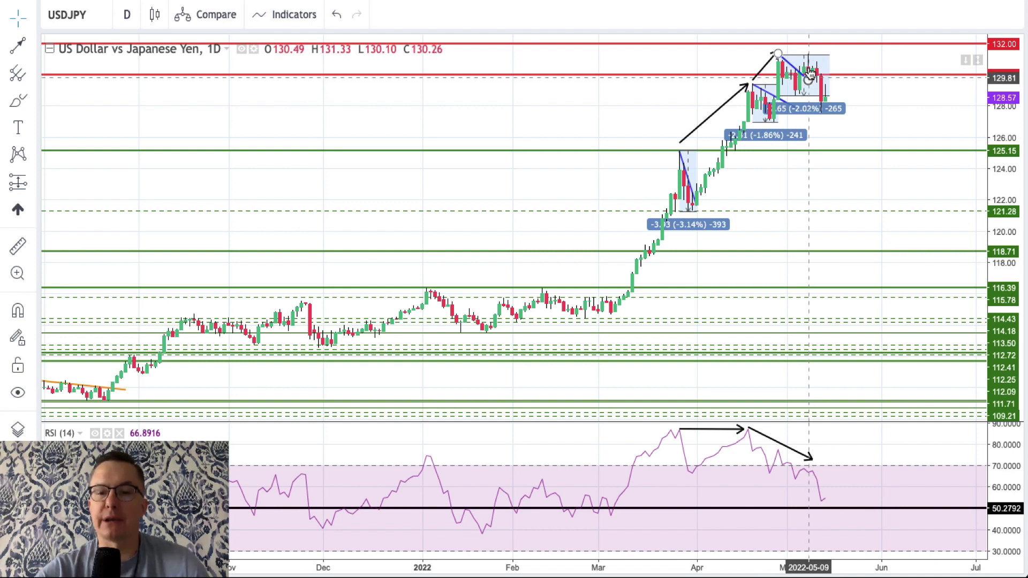
# Delete the blue trend line at the May highs and extend the latest price range to about 127.56 on 2022-06-10
pyautogui.click(824, 81)
pyautogui.moveTo(826, 85)
pyautogui.mouseDown()
pyautogui.moveTo(847, 64)
pyautogui.moveTo(830, 96)
pyautogui.mouseUp()
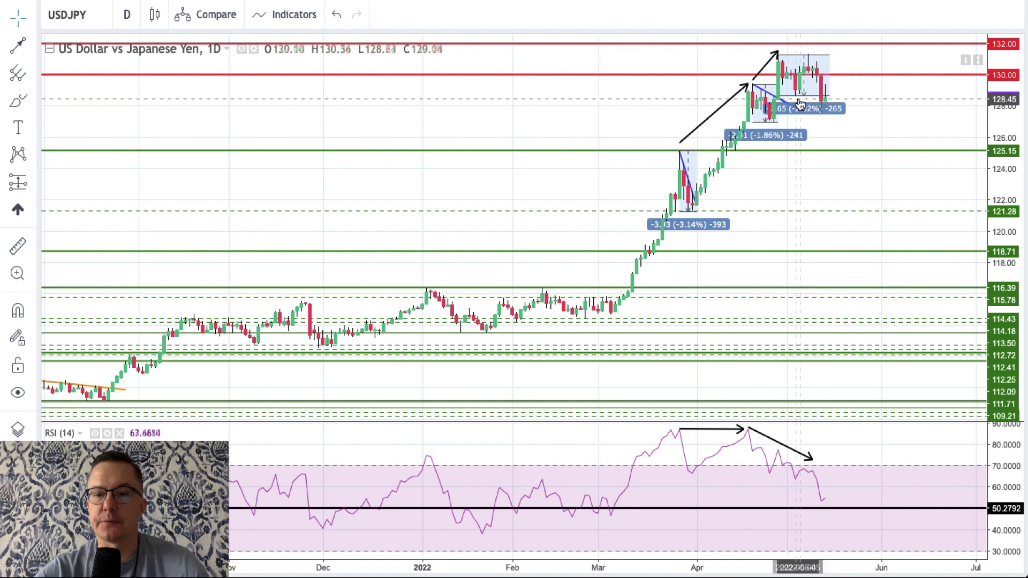
pyautogui.moveTo(1010, 132); pyautogui.dragTo(1011, 128)
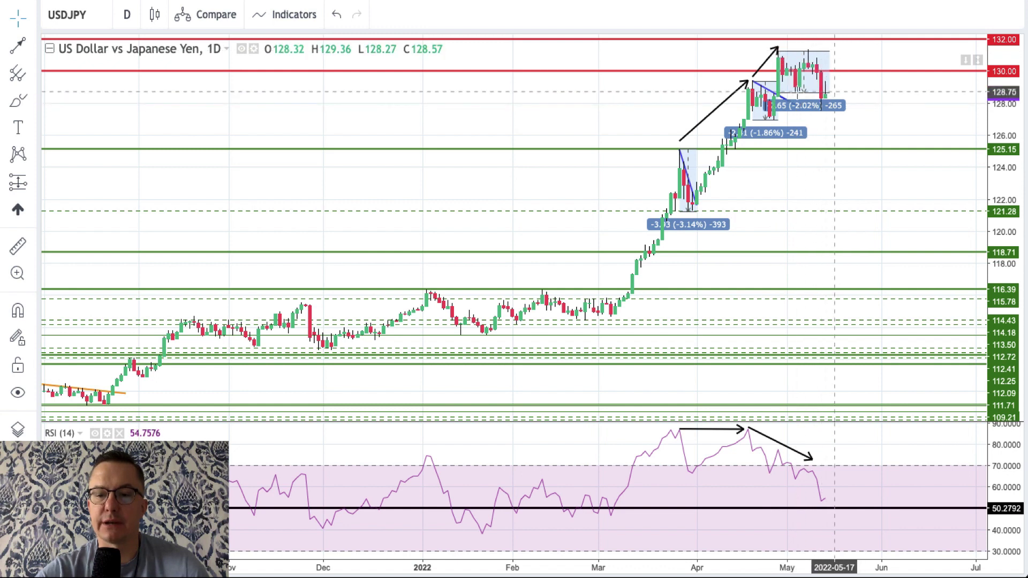
pyautogui.moveTo(829, 92); pyautogui.dragTo(913, 111)
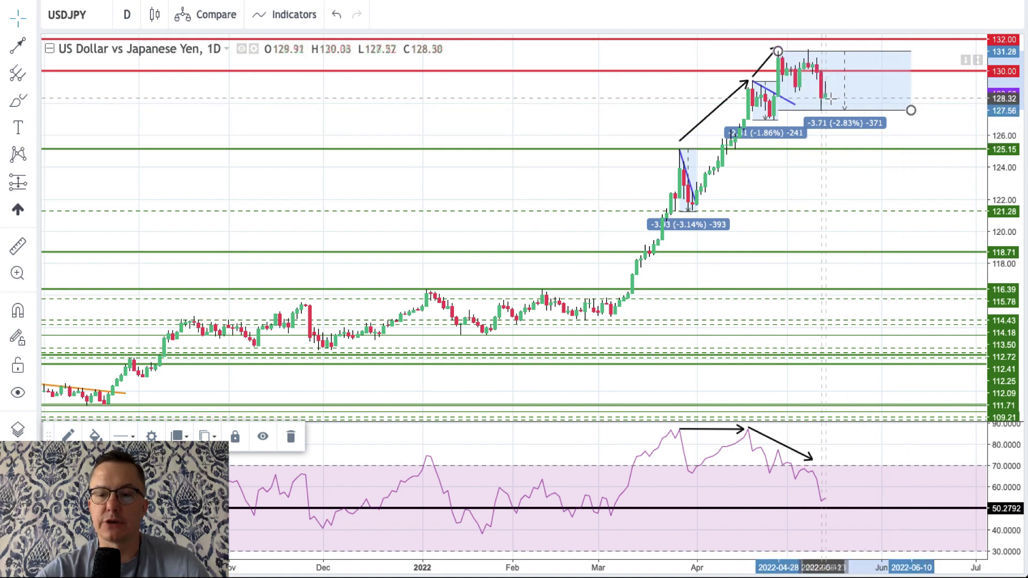
# Delete the price-range measurement over the late April pullback and shorten the blue trend line there to end at the breakout candle
pyautogui.click(770, 125)
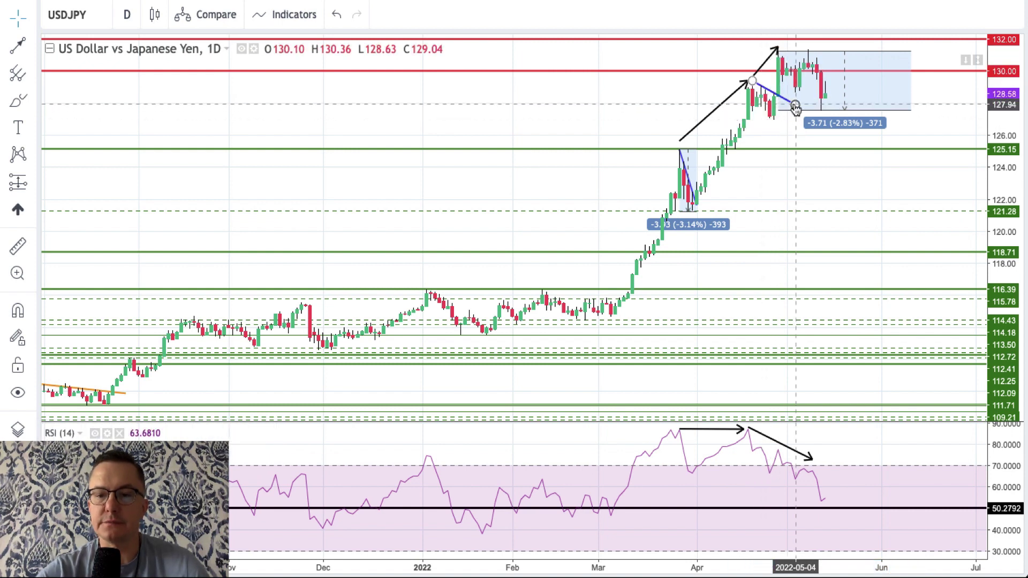
pyautogui.click(790, 102)
pyautogui.moveTo(789, 101); pyautogui.dragTo(782, 96)
pyautogui.click(776, 177)
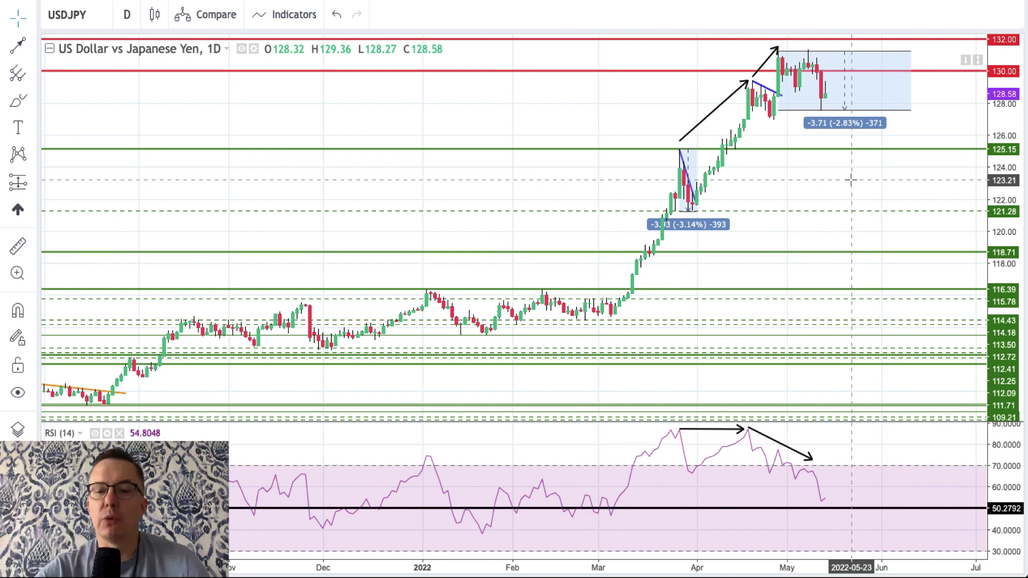
# Extend the remaining late April to June price range down to about 125.20, near the 125.15 support line
pyautogui.moveTo(911, 110); pyautogui.dragTo(912, 149)
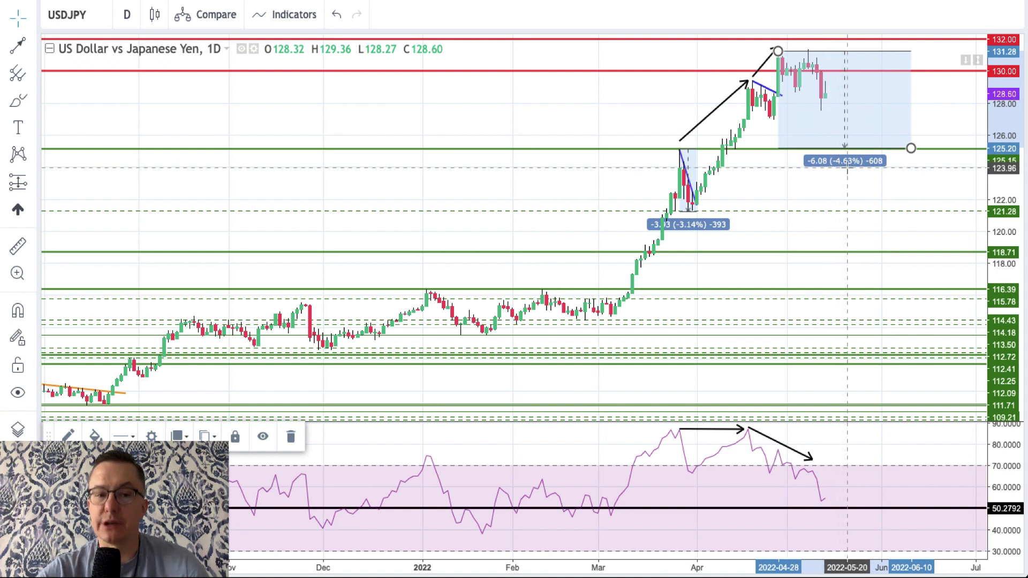
pyautogui.click(839, 194)
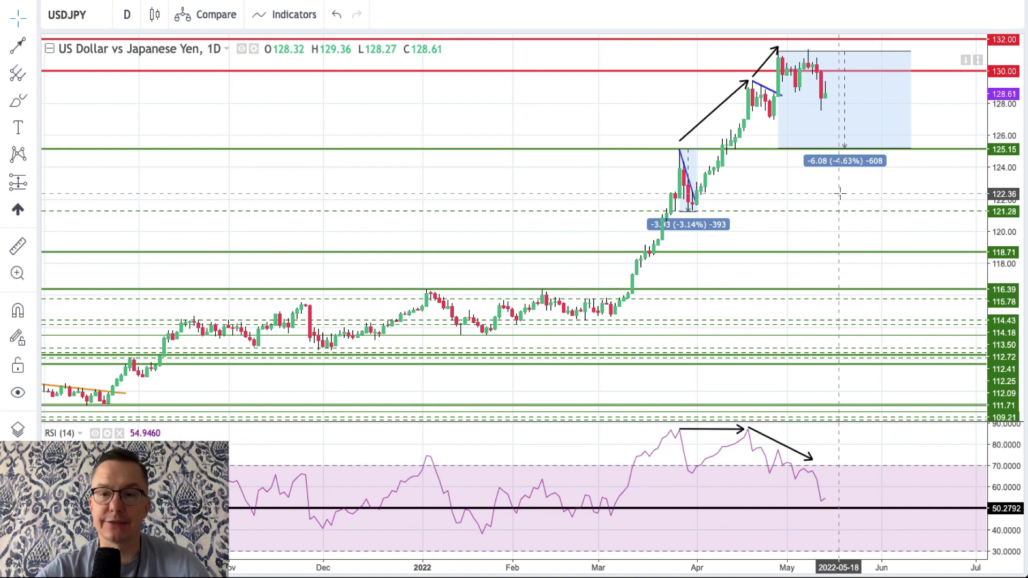
# Switch the chart to EURUSD and draw a falling arrow under the latest price lows from about 1.0445 to 1.0351
pyautogui.click(96, 17)
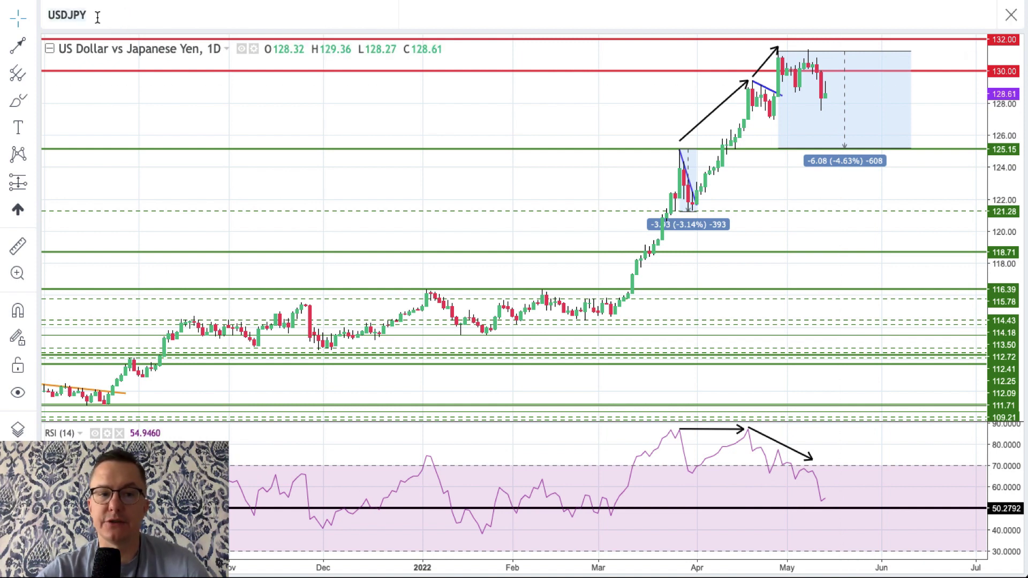
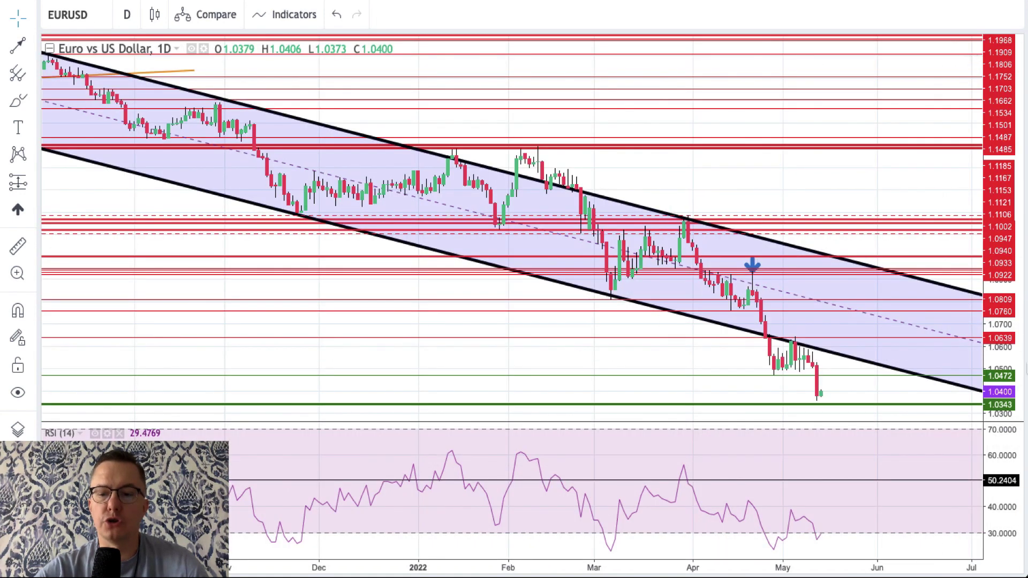
pyautogui.moveTo(1007, 356); pyautogui.dragTo(1008, 366)
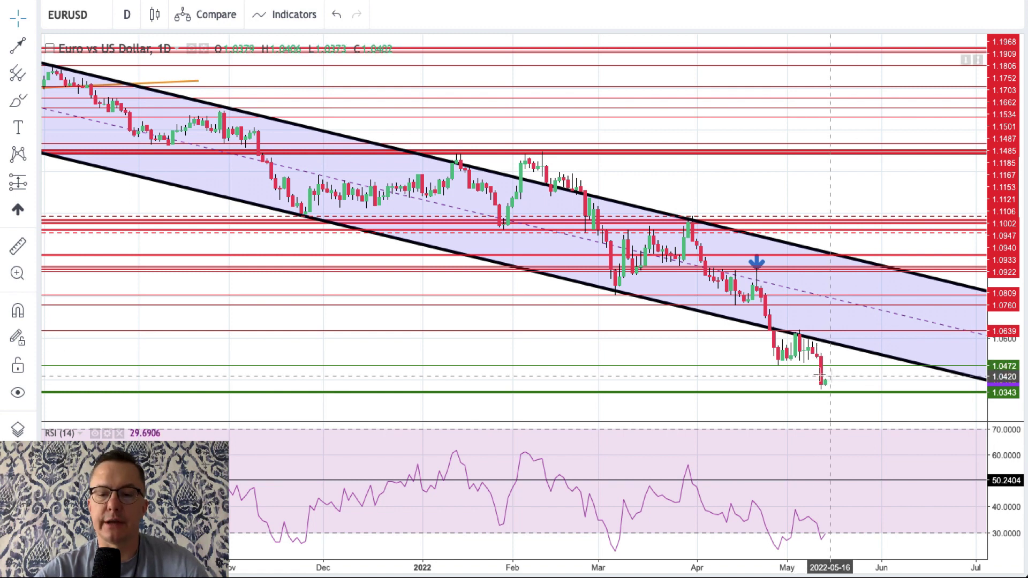
pyautogui.click(18, 48)
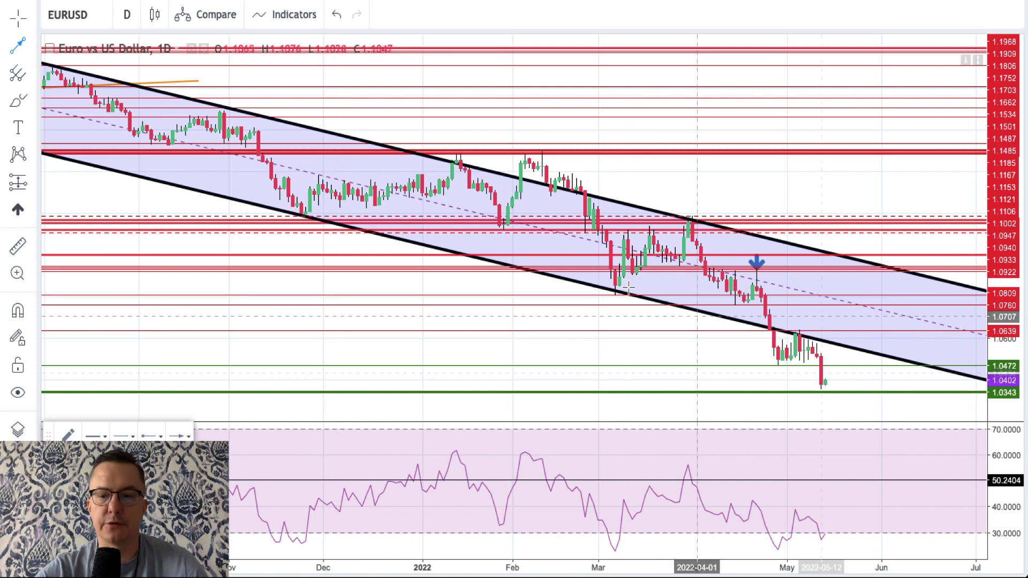
pyautogui.click(778, 372)
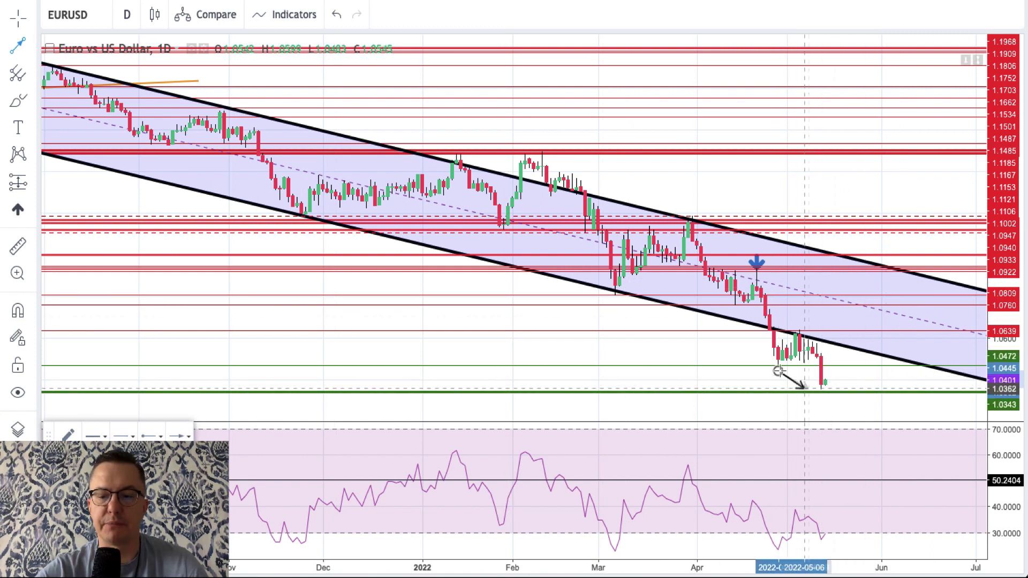
pyautogui.click(817, 392)
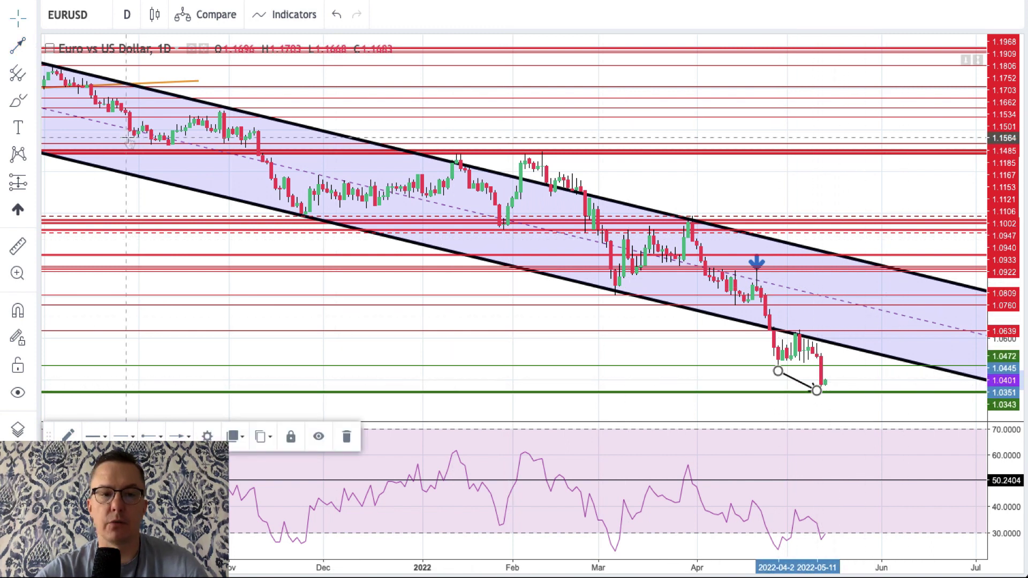
# Draw a rising arrow under the latest RSI lows from about 21.68 to 25.78 and inspect it in the enlarged RSI pane
pyautogui.click(20, 47)
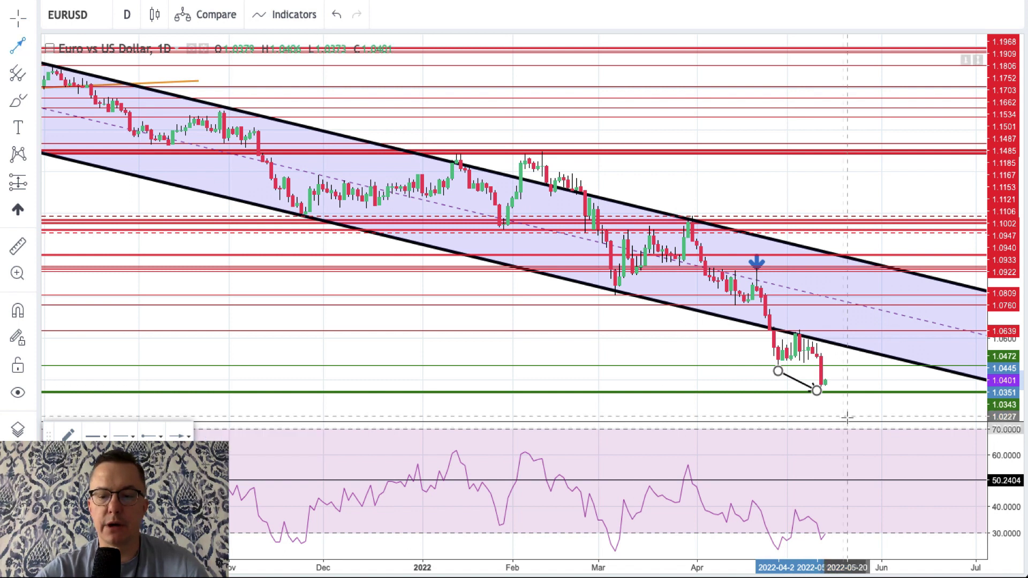
pyautogui.click(782, 554)
pyautogui.click(823, 544)
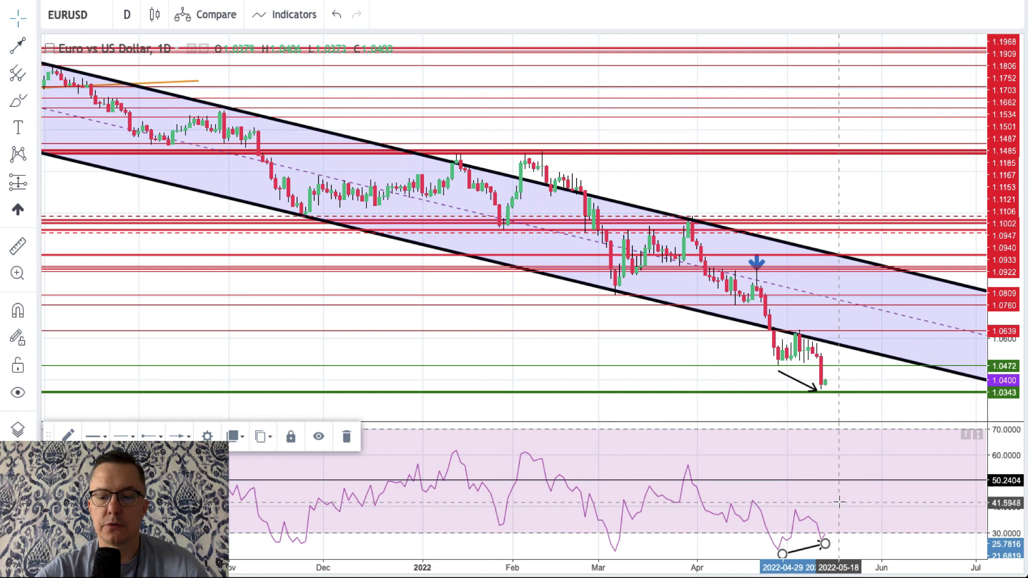
pyautogui.doubleClick(838, 500)
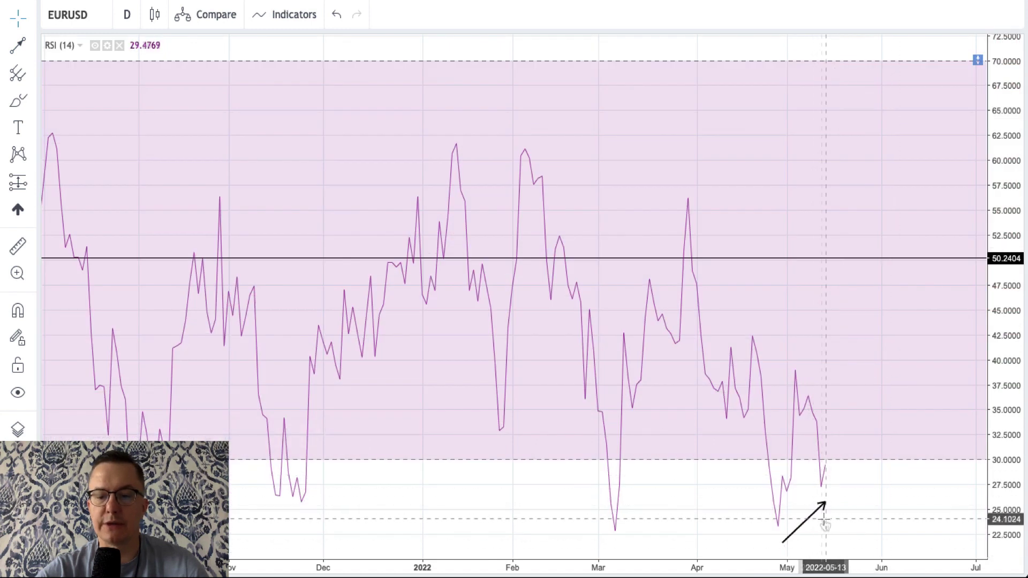
pyautogui.click(978, 60)
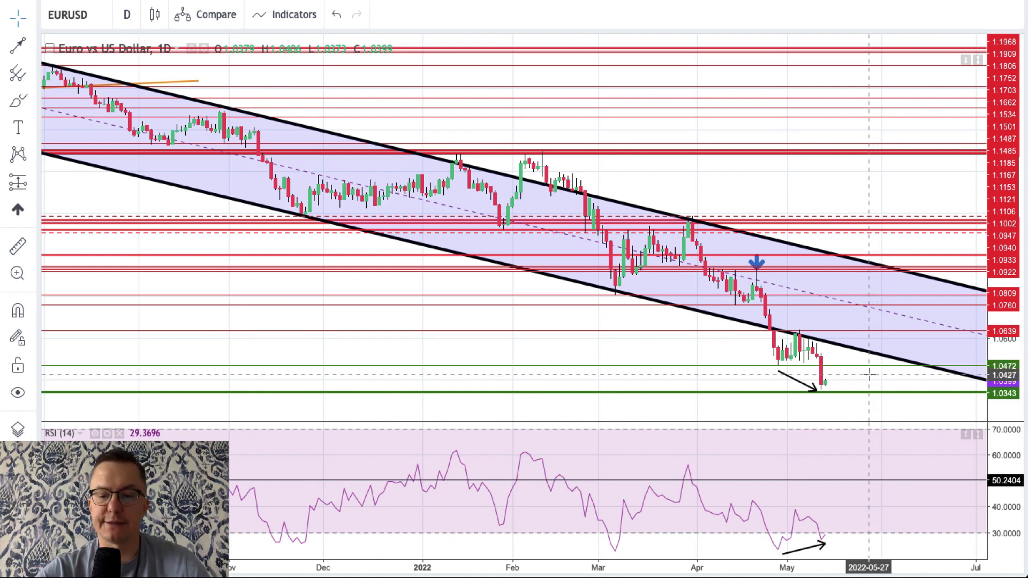
# Draw a falling arrow under the EURUSD price lows from about 1.0794 on 2022-03-07 to about 1.0456 on 2022-04-27
pyautogui.click(18, 45)
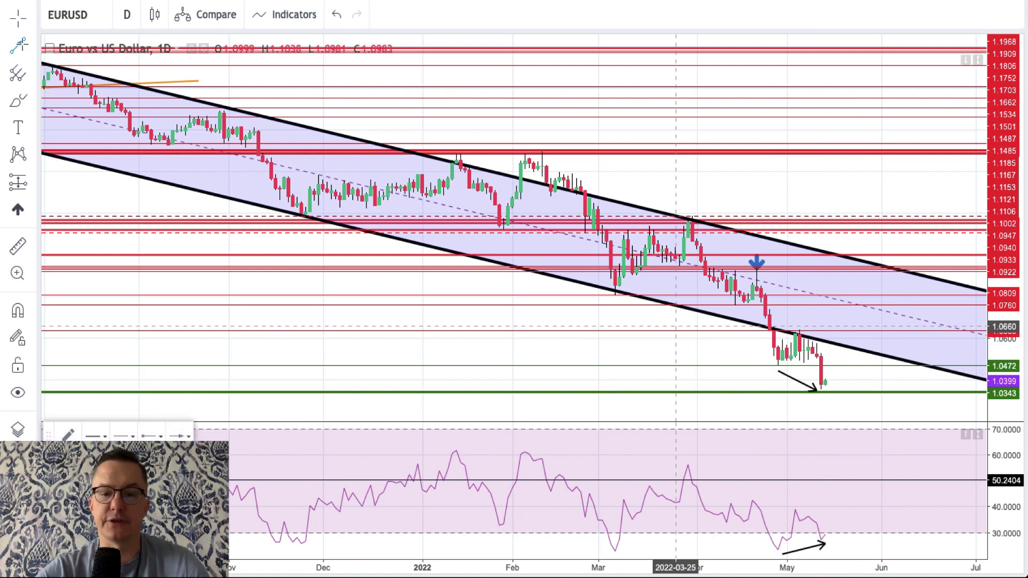
pyautogui.click(616, 299)
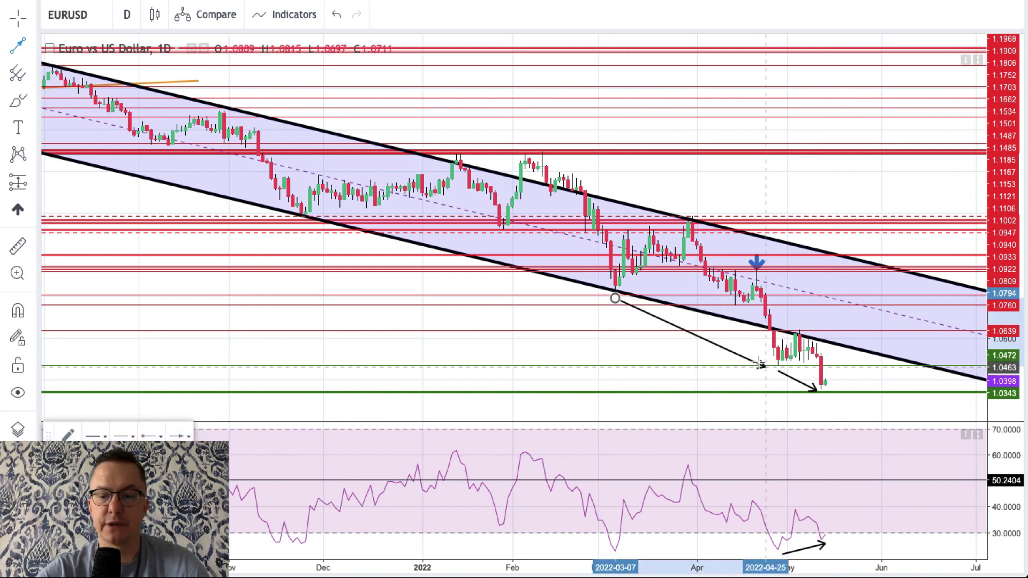
pyautogui.click(773, 369)
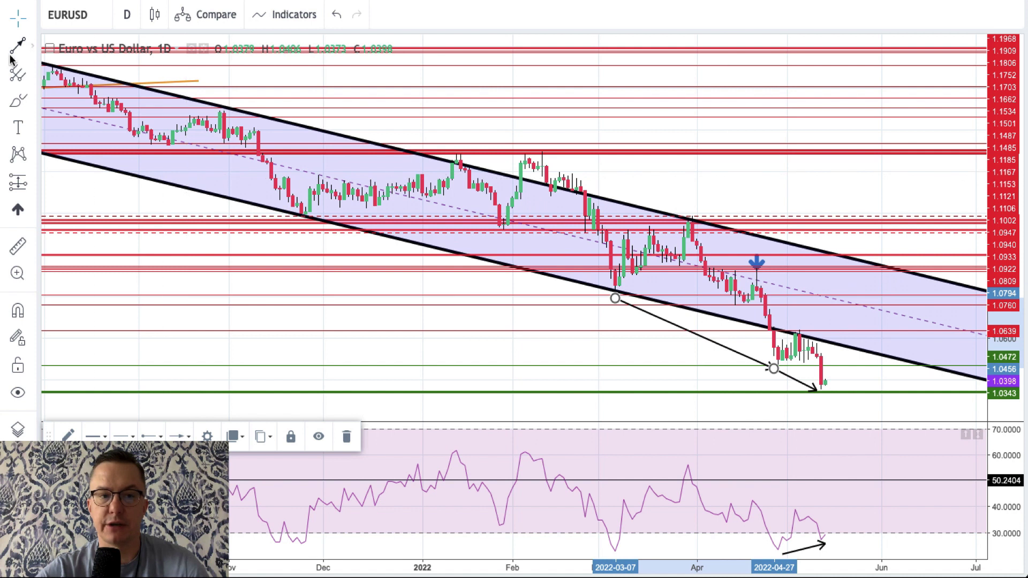
# Draw a slightly rising arrow under the matching RSI lows from 2022-03-07 to about 23.44 on 2022-04-27
pyautogui.hotkey('alt', 't')
pyautogui.click(615, 553)
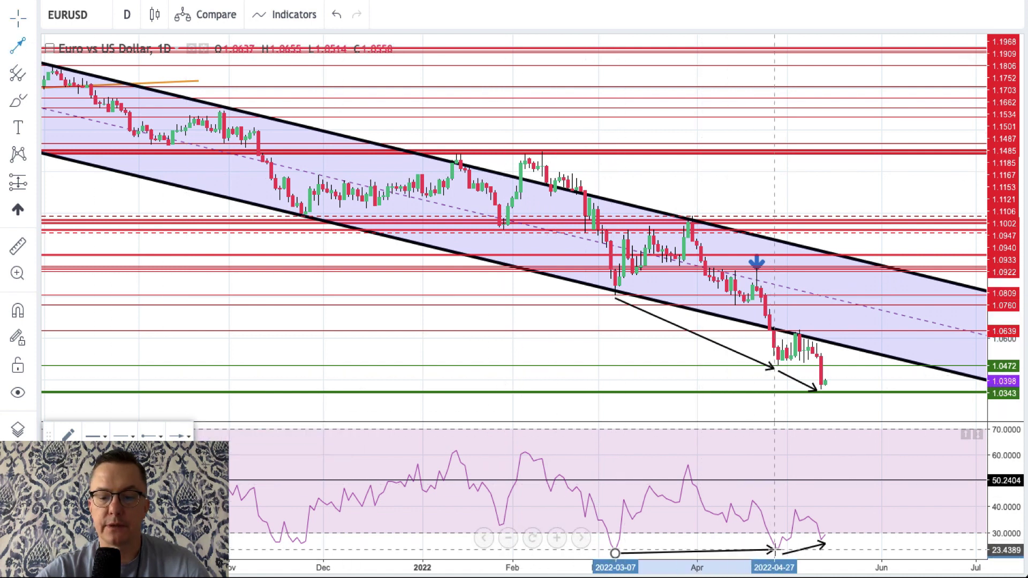
pyautogui.click(774, 550)
pyautogui.click(713, 370)
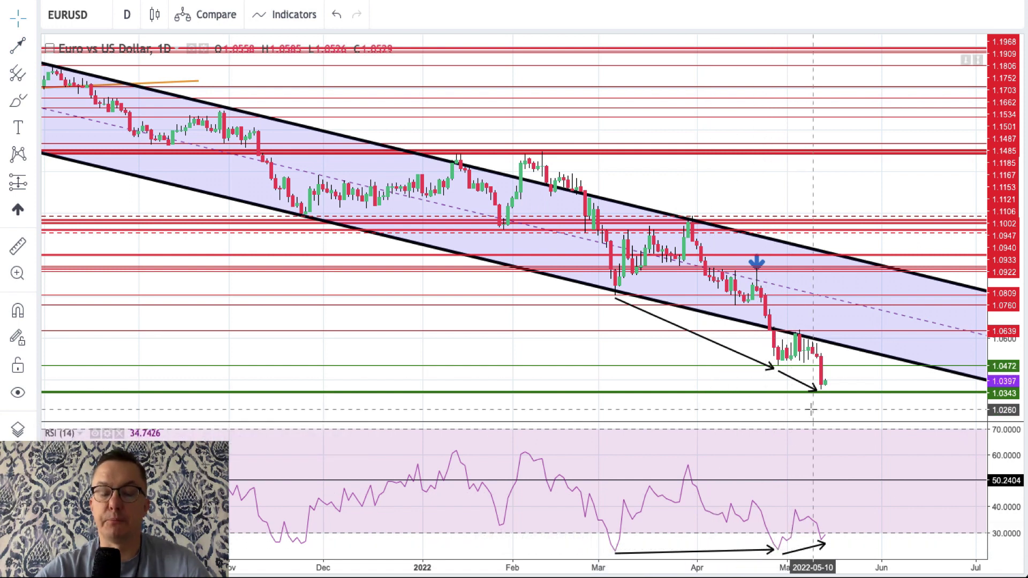
# Recolour the horizontal price line at 1.0472 red
pyautogui.click(849, 370)
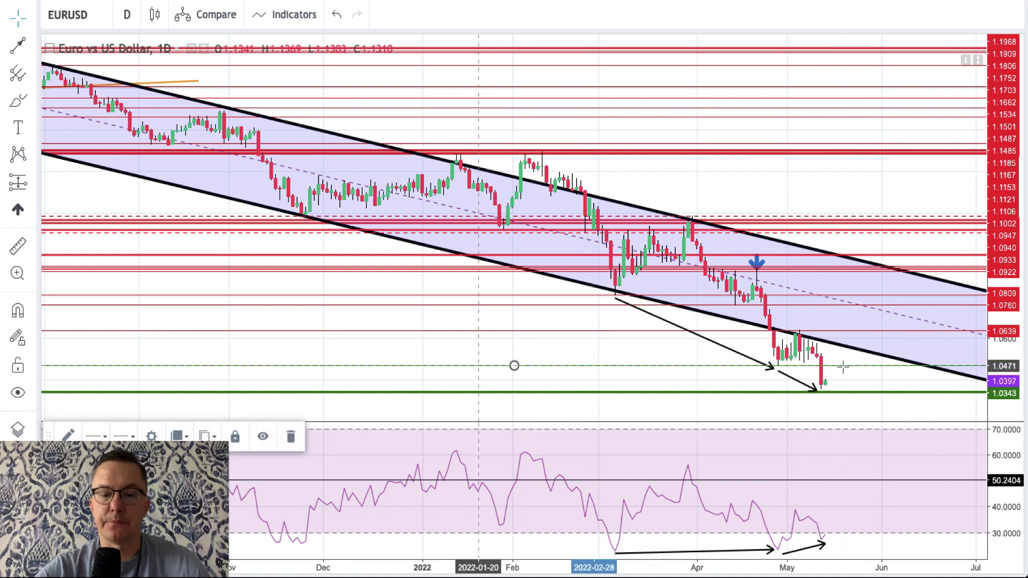
pyautogui.click(63, 437)
pyautogui.click(77, 439)
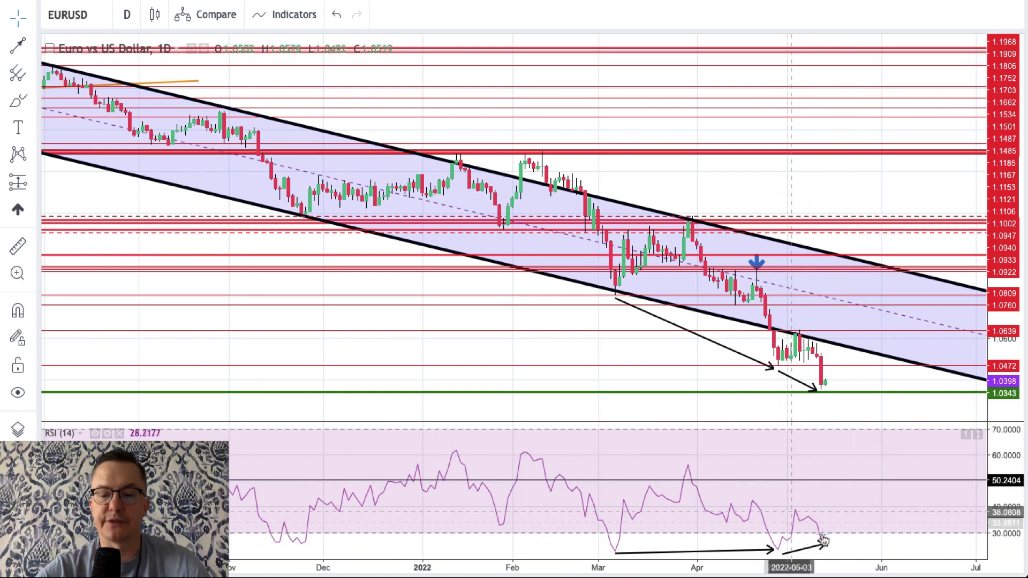
pyautogui.moveTo(1006, 472); pyautogui.dragTo(1005, 495)
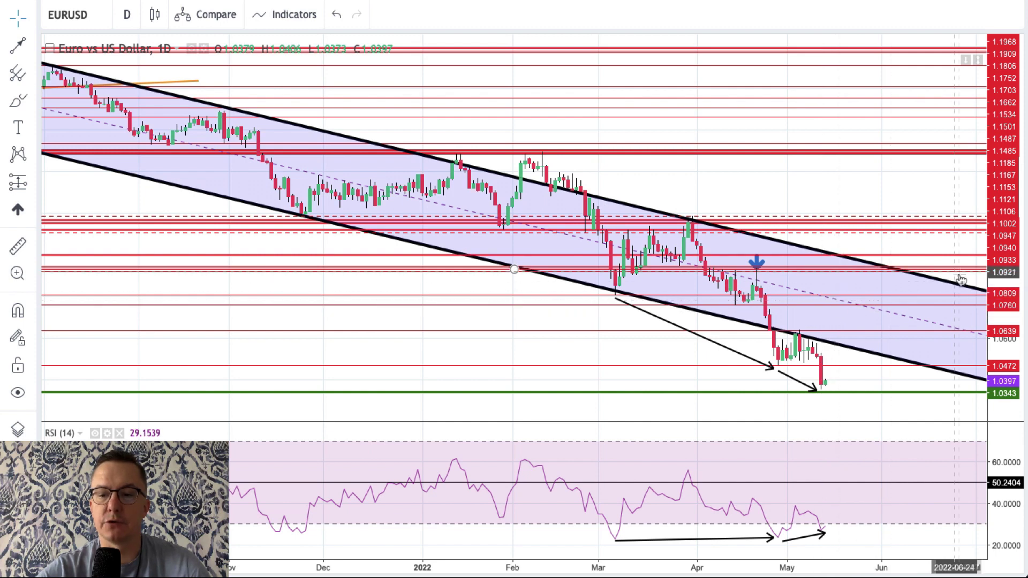
pyautogui.moveTo(1010, 300); pyautogui.dragTo(1009, 252)
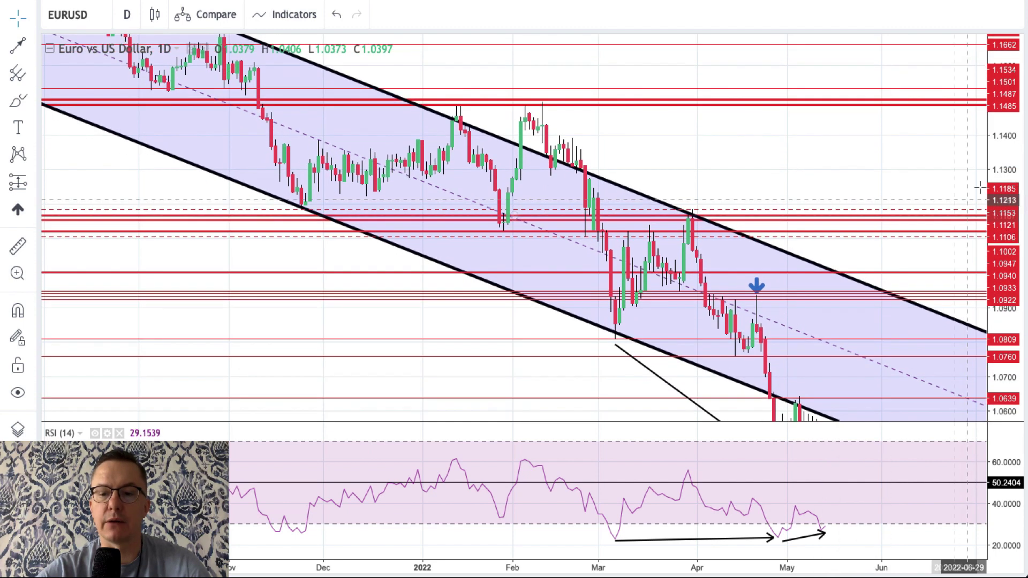
pyautogui.moveTo(917, 268); pyautogui.dragTo(834, 112)
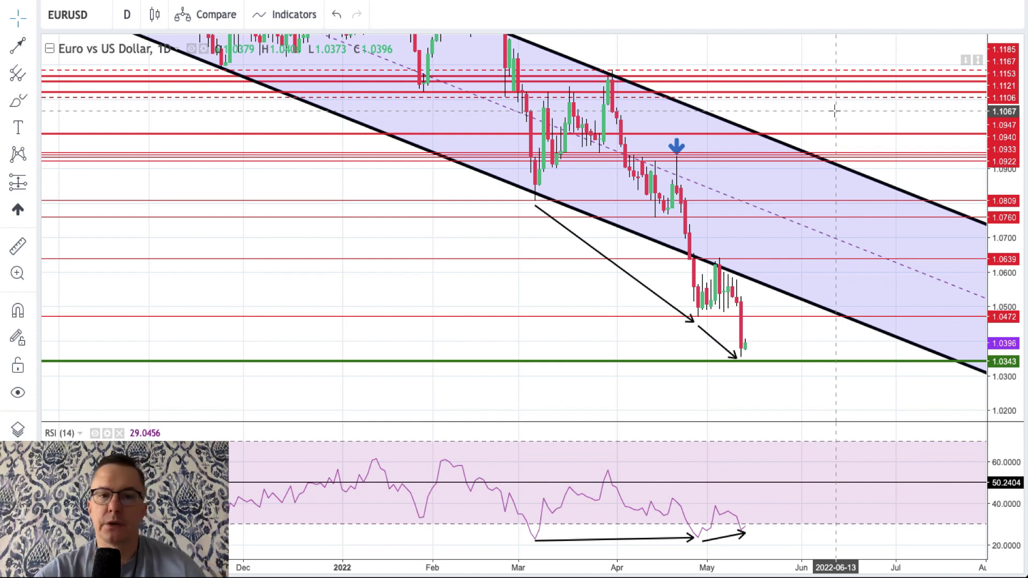
# Switch the chart to the S&P 500 Index, symbol #SPX
pyautogui.click(100, 13)
pyautogui.write('SPX')
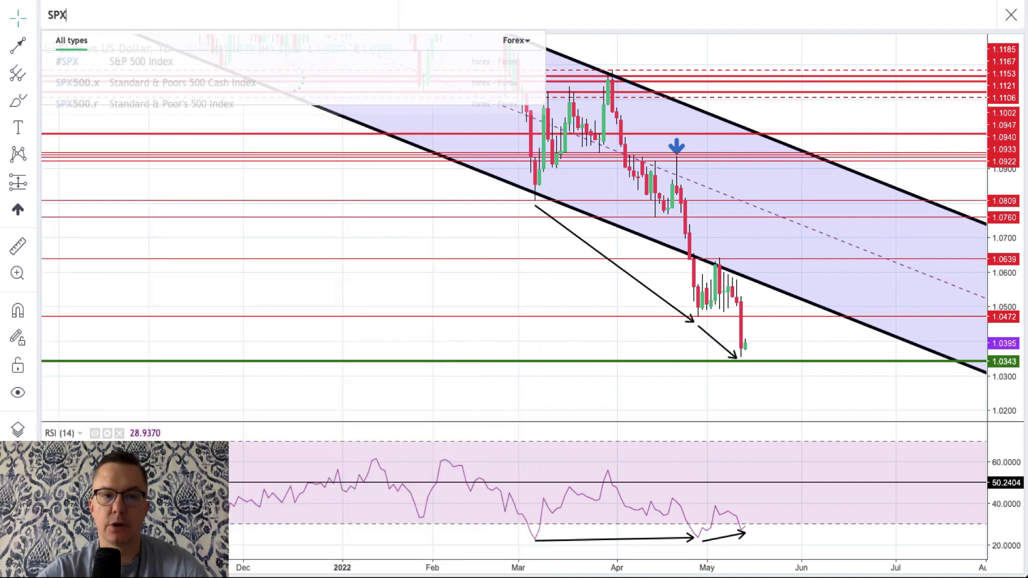
pyautogui.click(109, 63)
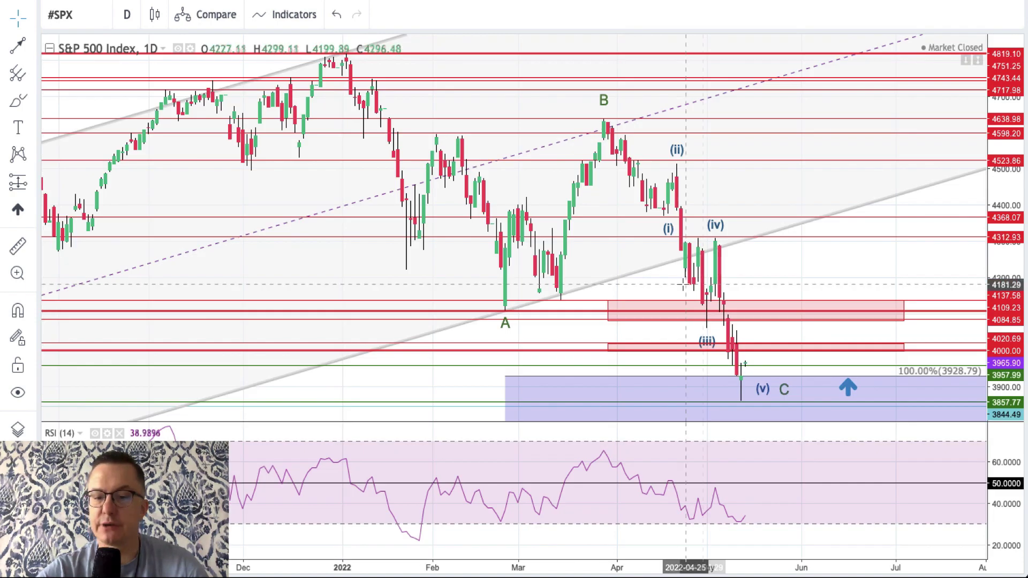
# Move the wave (v) point to the low of the 2022-05-12 candle at about 3855.84
pyautogui.moveTo(1011, 260); pyautogui.dragTo(1011, 275)
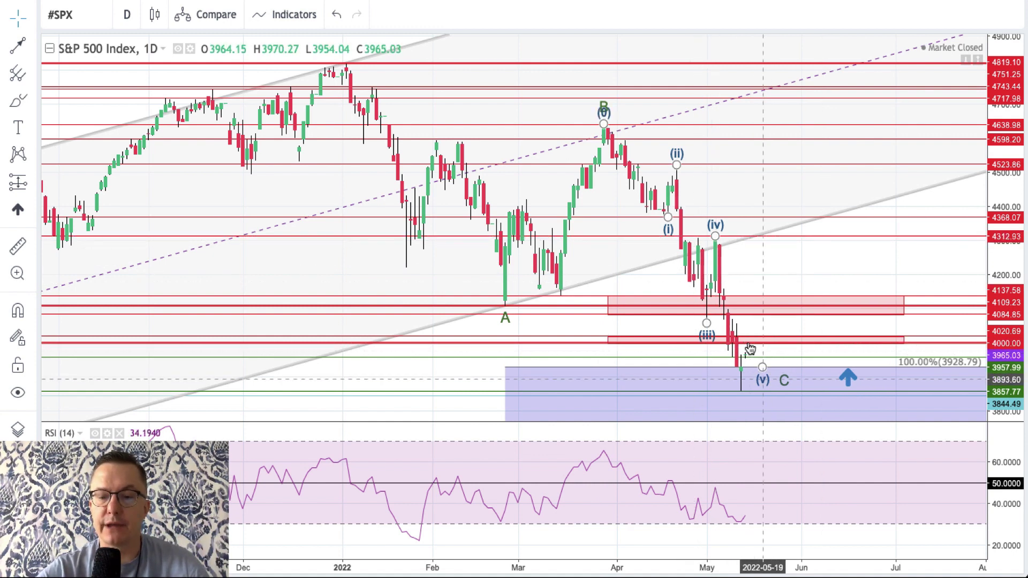
pyautogui.moveTo(760, 375); pyautogui.dragTo(739, 393)
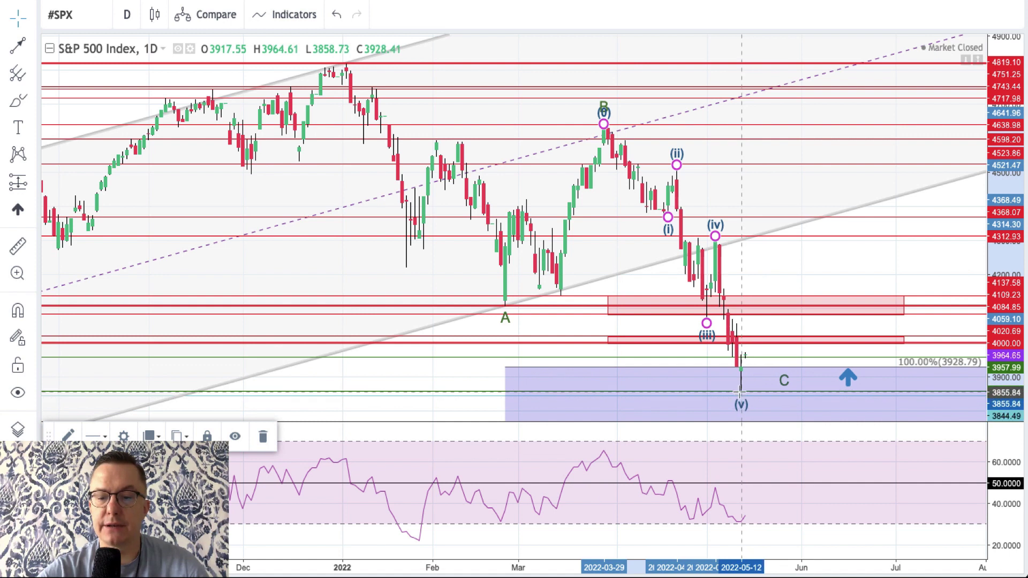
pyautogui.click(761, 378)
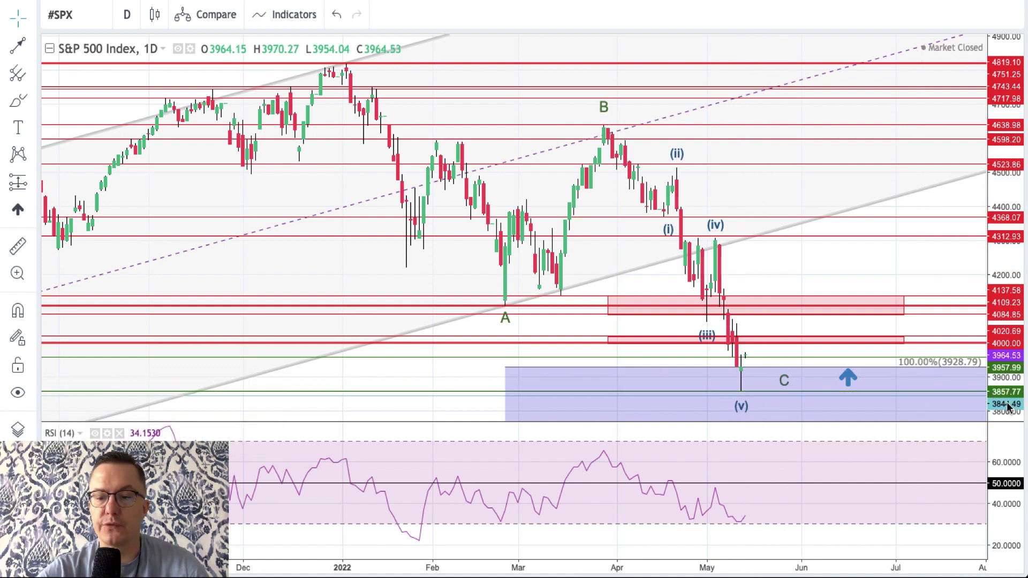
# Place the C label directly beside wave (v) and move the blue up arrow just before the (v) label, below the May low
pyautogui.moveTo(784, 379)
pyautogui.mouseDown()
pyautogui.moveTo(755, 410)
pyautogui.moveTo(757, 394)
pyautogui.mouseUp()
pyautogui.click(910, 358)
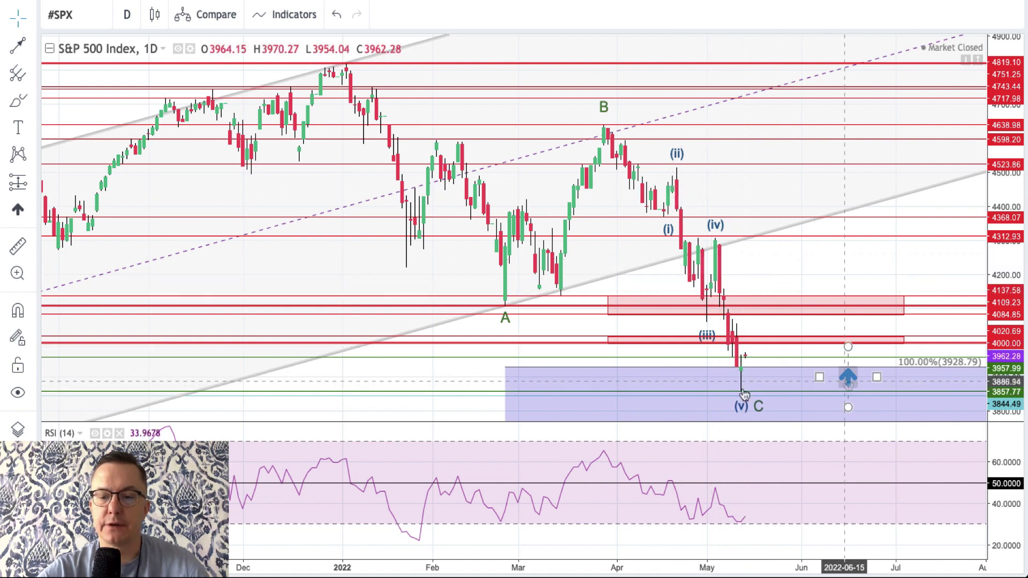
pyautogui.moveTo(856, 372)
pyautogui.mouseDown()
pyautogui.moveTo(781, 402)
pyautogui.moveTo(718, 405)
pyautogui.mouseUp()
pyautogui.click(860, 252)
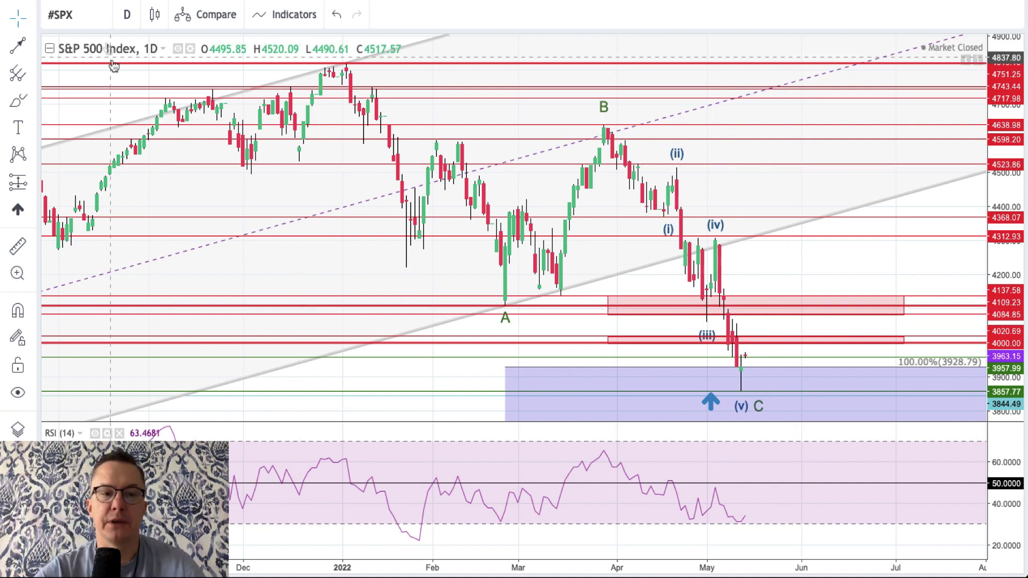
# Switch the chart to Bitcoin, symbol #Bitcoin
pyautogui.click(97, 13)
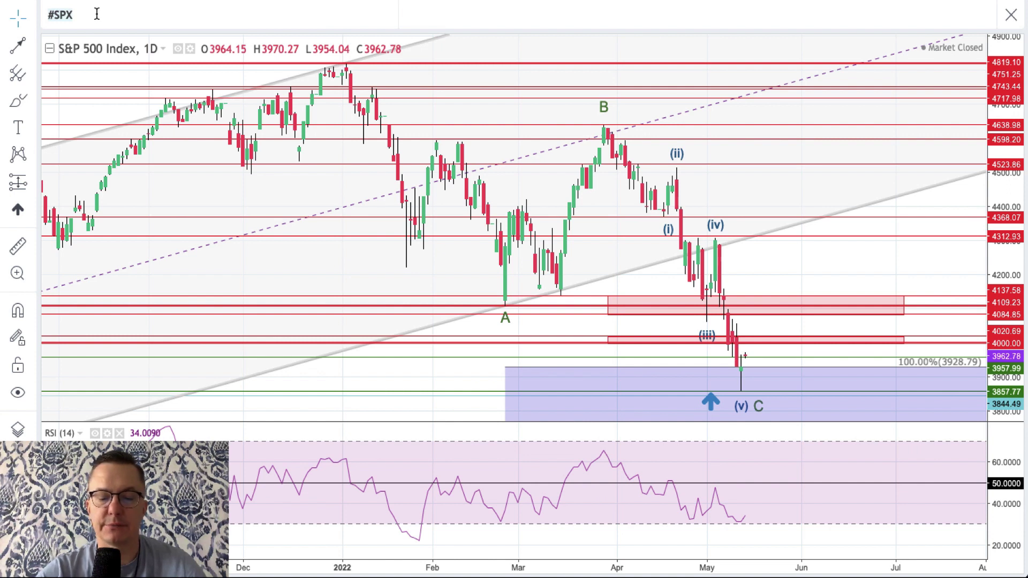
pyautogui.write('BIT')
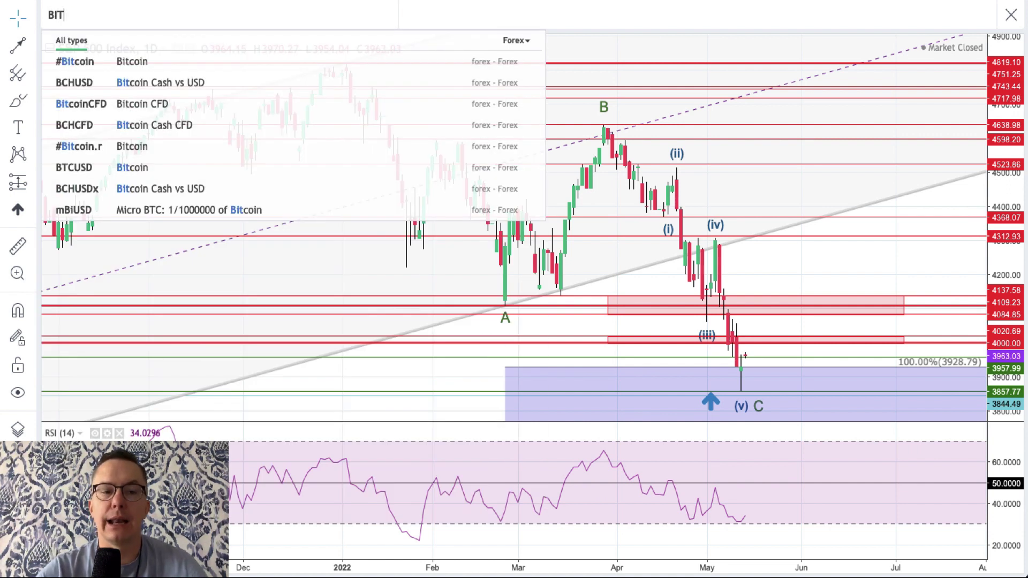
pyautogui.click(106, 60)
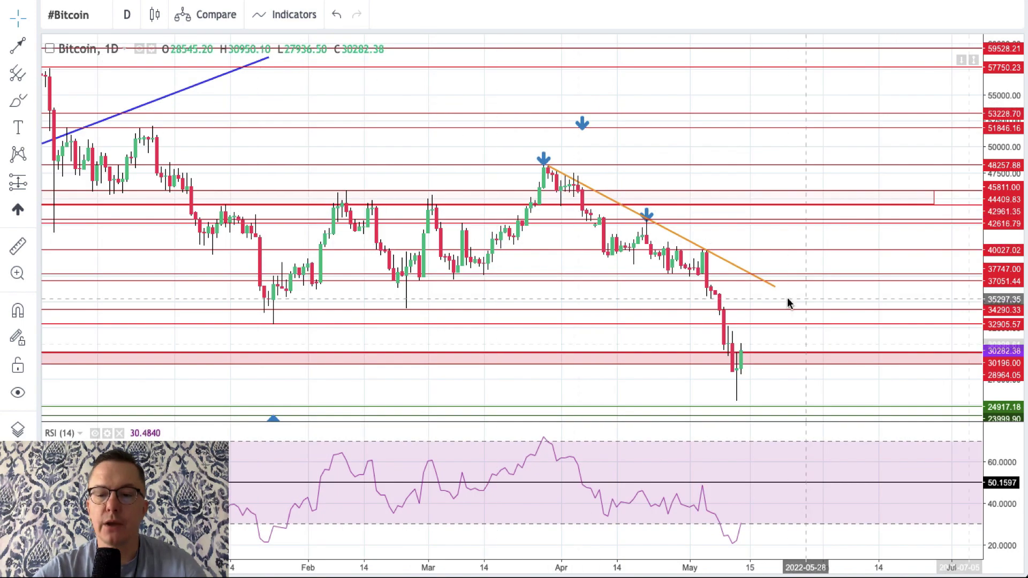
# Examine the red Bitcoin support zone between 28964.05 and 30196.00 back to the mid-2021 lows and at the latest May candles
pyautogui.moveTo(1006, 339); pyautogui.dragTo(1007, 356)
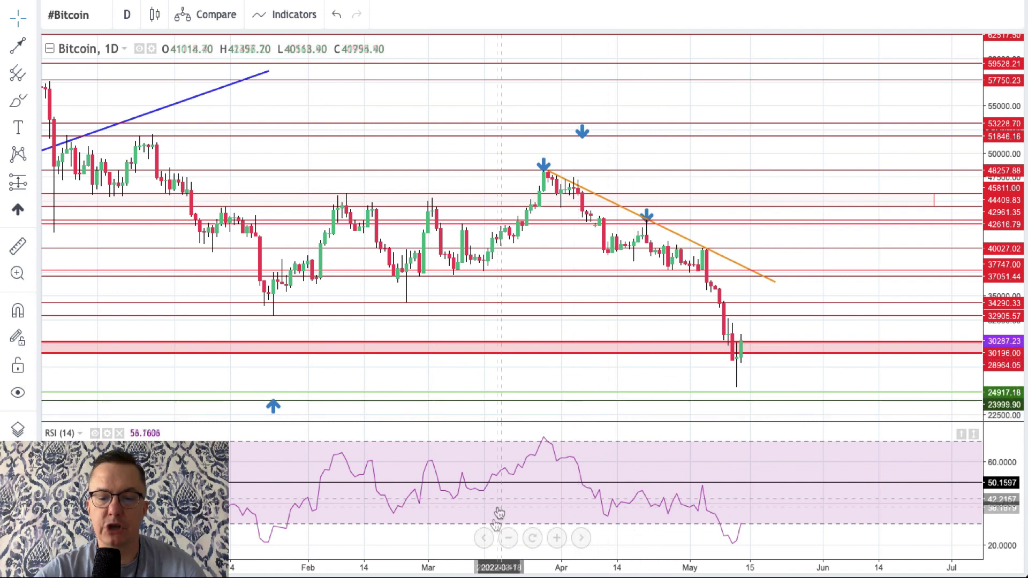
pyautogui.click(508, 538)
pyautogui.click(507, 538)
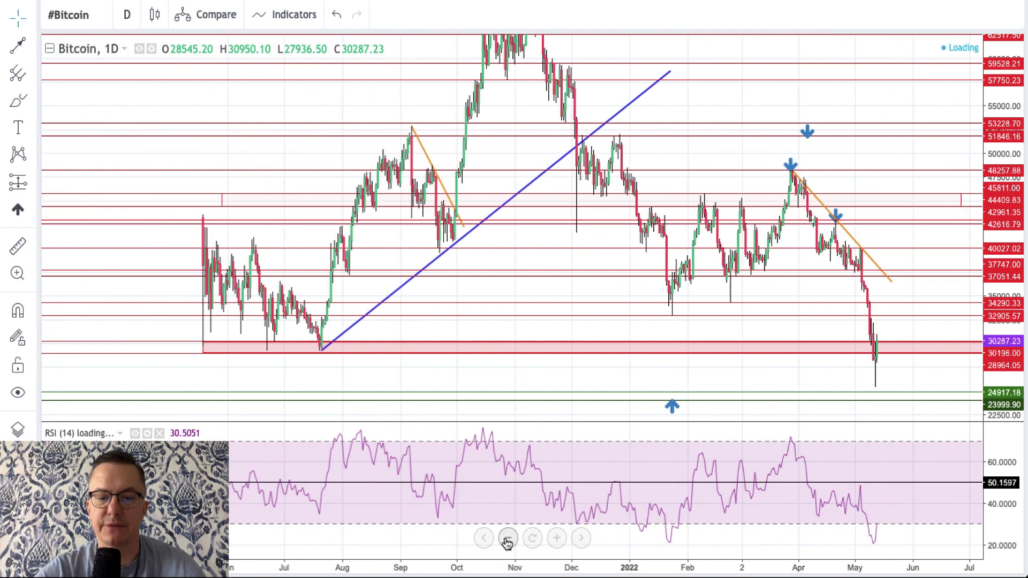
pyautogui.click(507, 538)
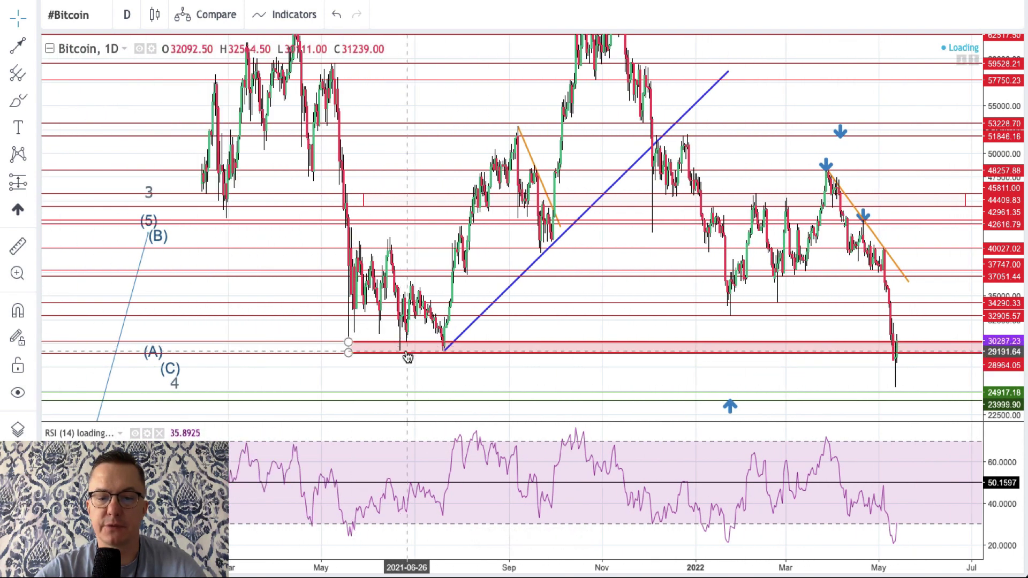
pyautogui.click(534, 539)
pyautogui.click(556, 538)
pyautogui.click(556, 539)
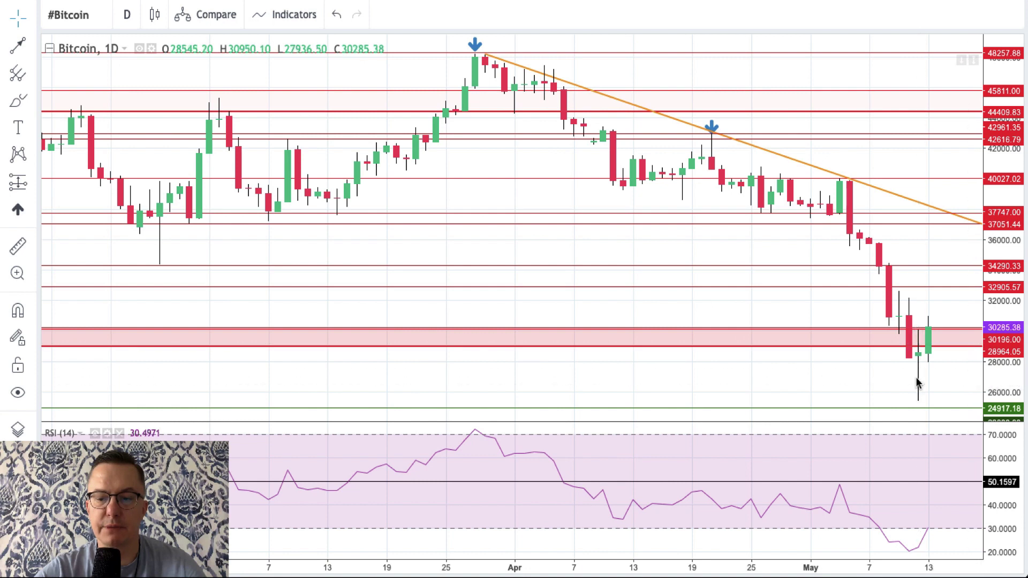
pyautogui.moveTo(1005, 379); pyautogui.dragTo(1005, 399)
pyautogui.moveTo(892, 361); pyautogui.dragTo(850, 361)
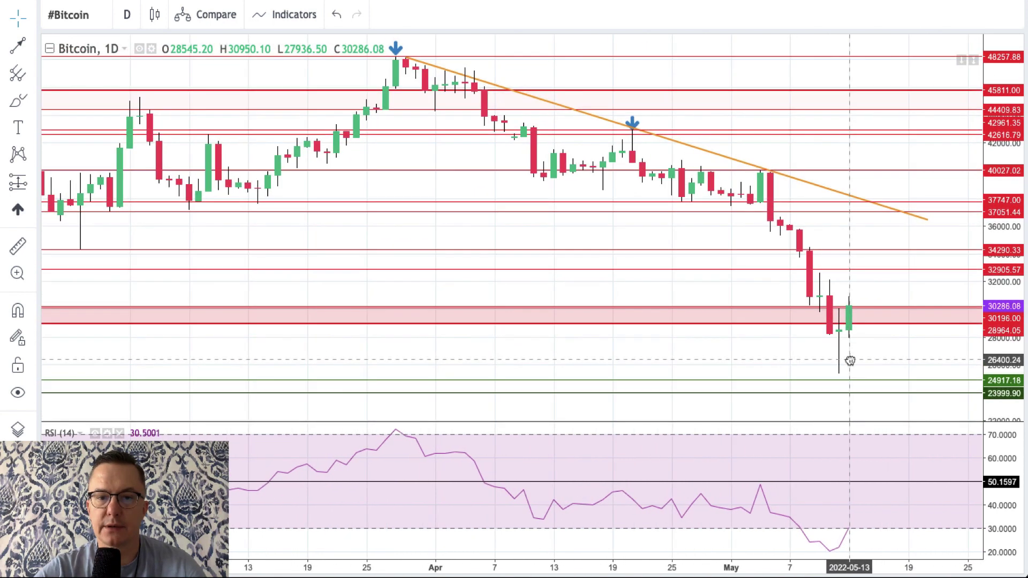
pyautogui.click(843, 324)
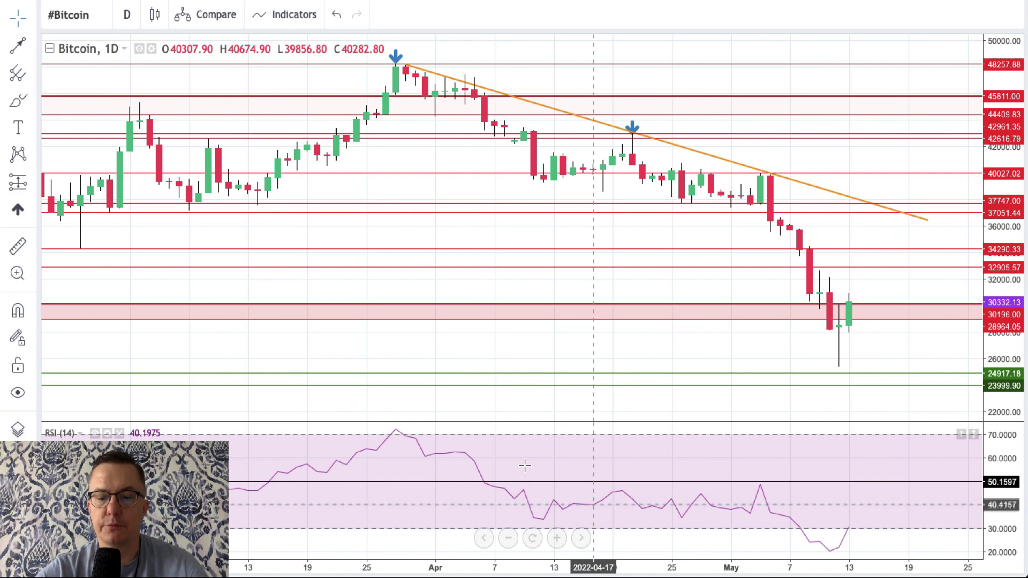
# Examine Bitcoin's wider daily history from mid-2021 to May 2022 together with the green support levels below the latest low
pyautogui.scroll(-2, 523, 471)
pyautogui.click(506, 540)
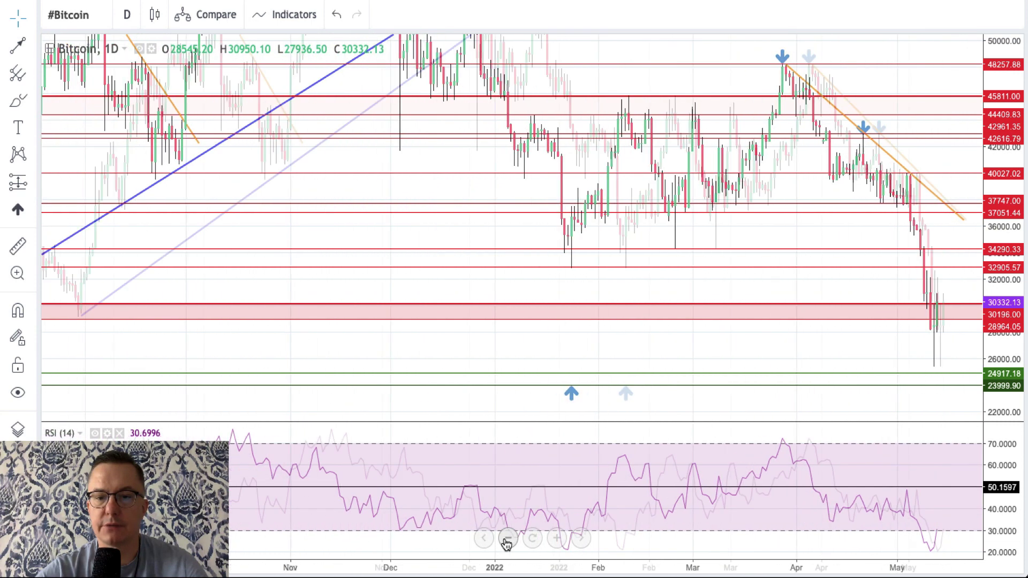
pyautogui.click(507, 542)
pyautogui.moveTo(1004, 153); pyautogui.dragTo(1009, 262)
pyautogui.moveTo(787, 91); pyautogui.dragTo(685, 156)
pyautogui.moveTo(1004, 118); pyautogui.dragTo(1006, 161)
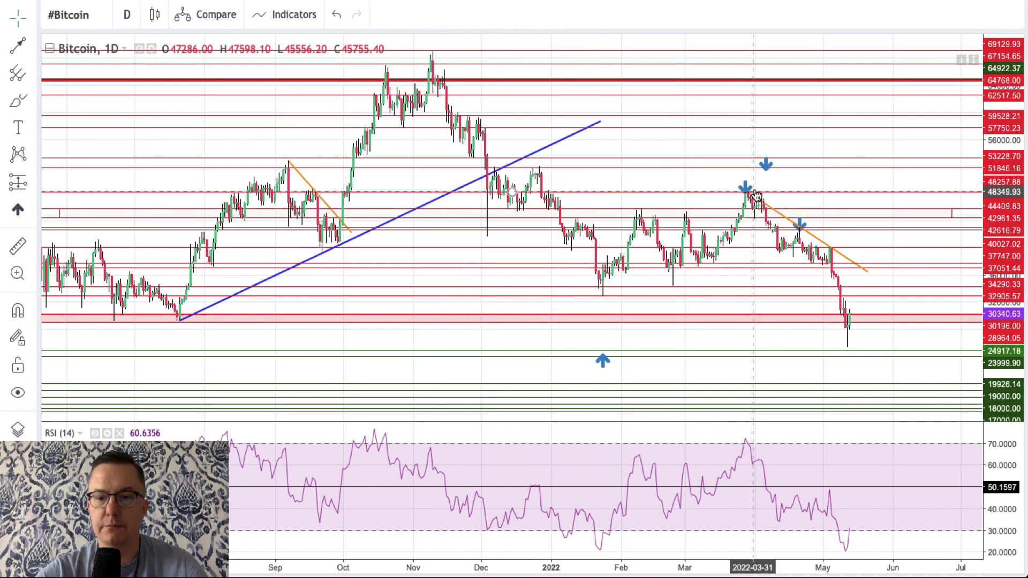
pyautogui.moveTo(848, 351); pyautogui.dragTo(852, 361)
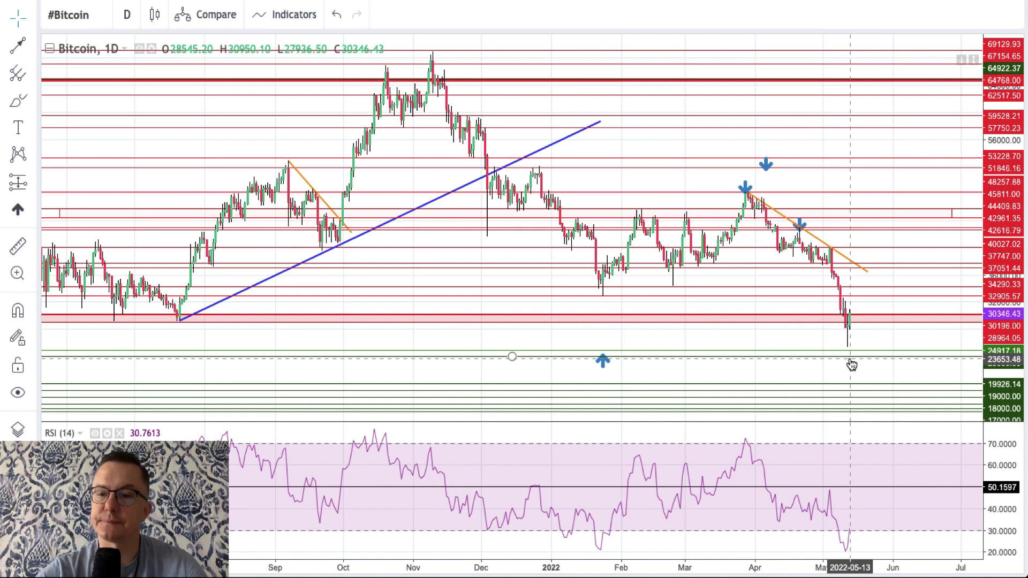